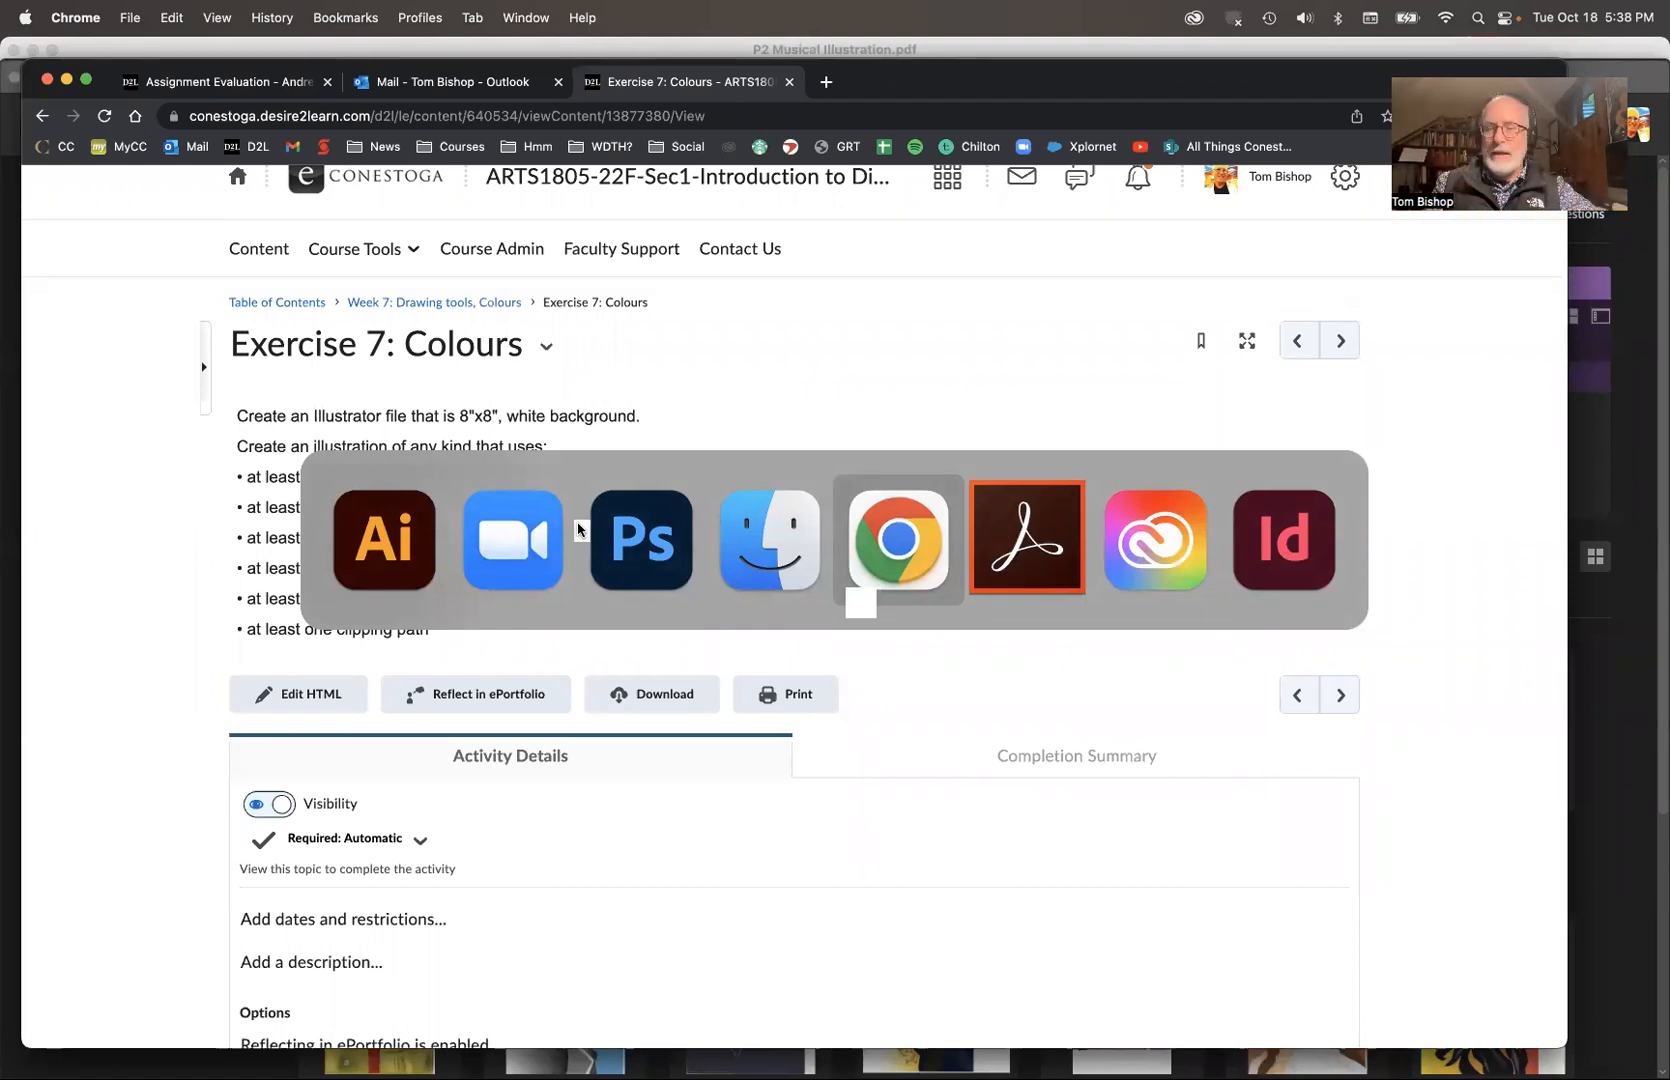
Step: Switch to Illustrator and start a new document based on the Print Letter preset
key("super+Tab")
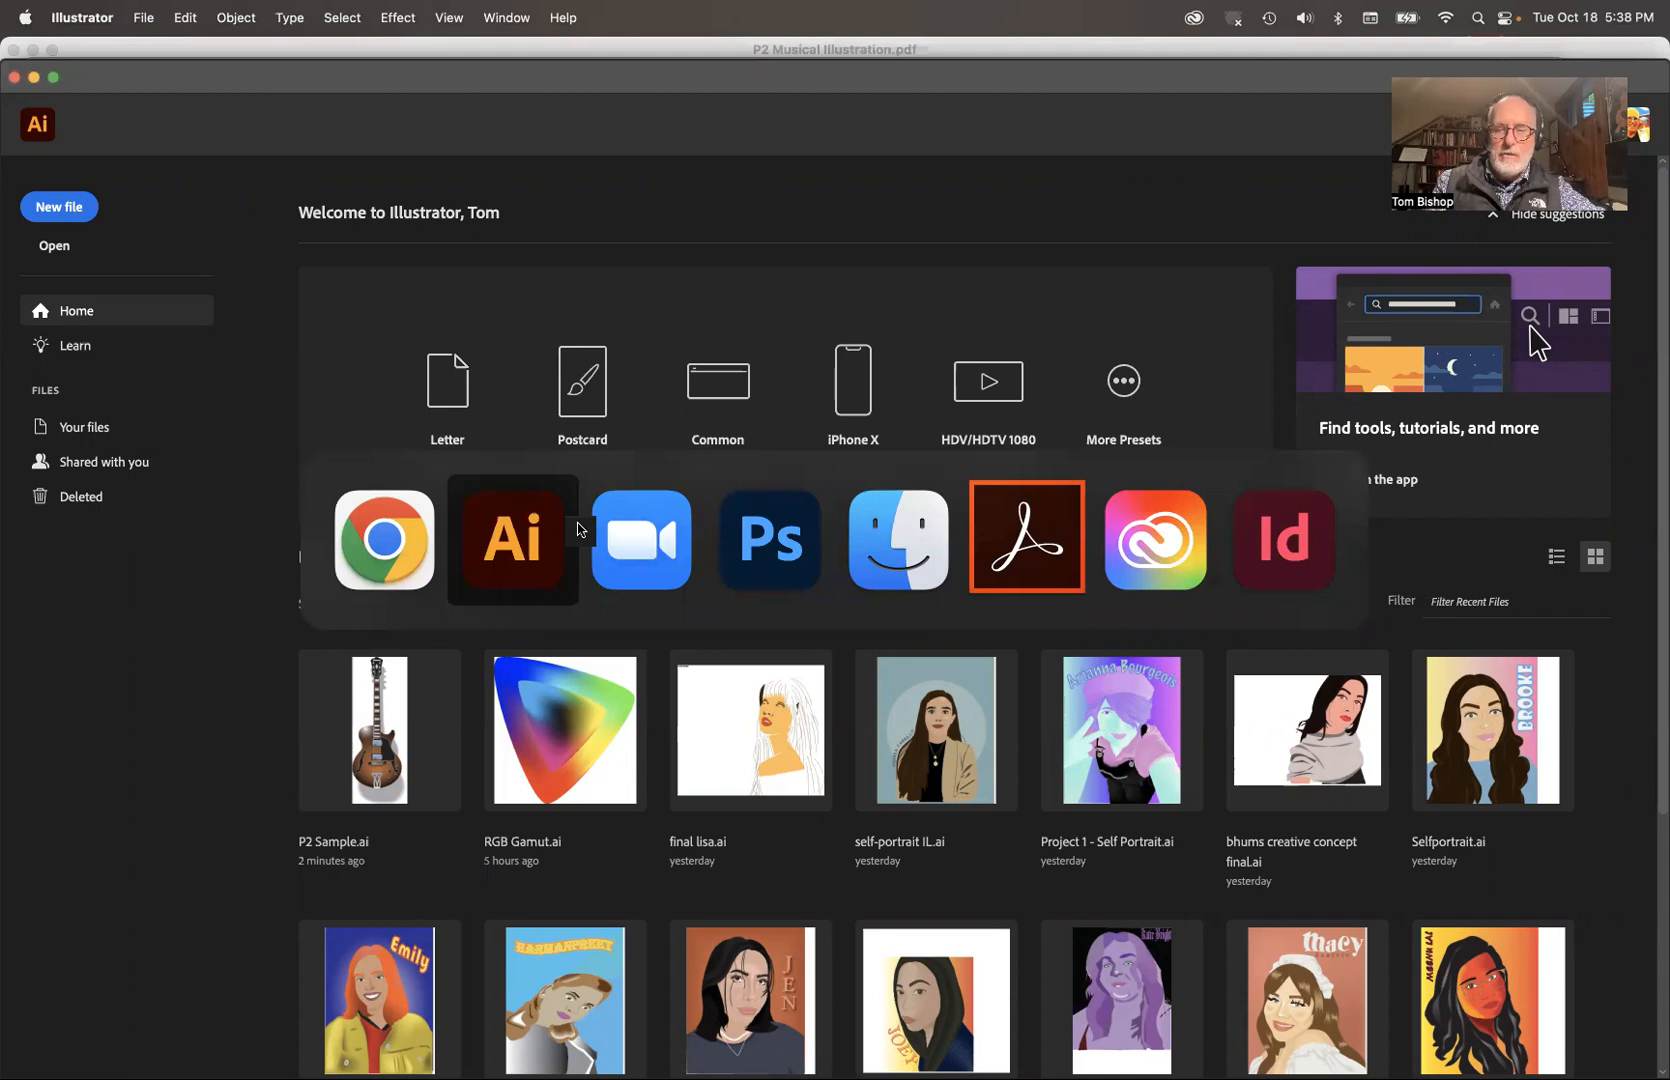
key("super+n")
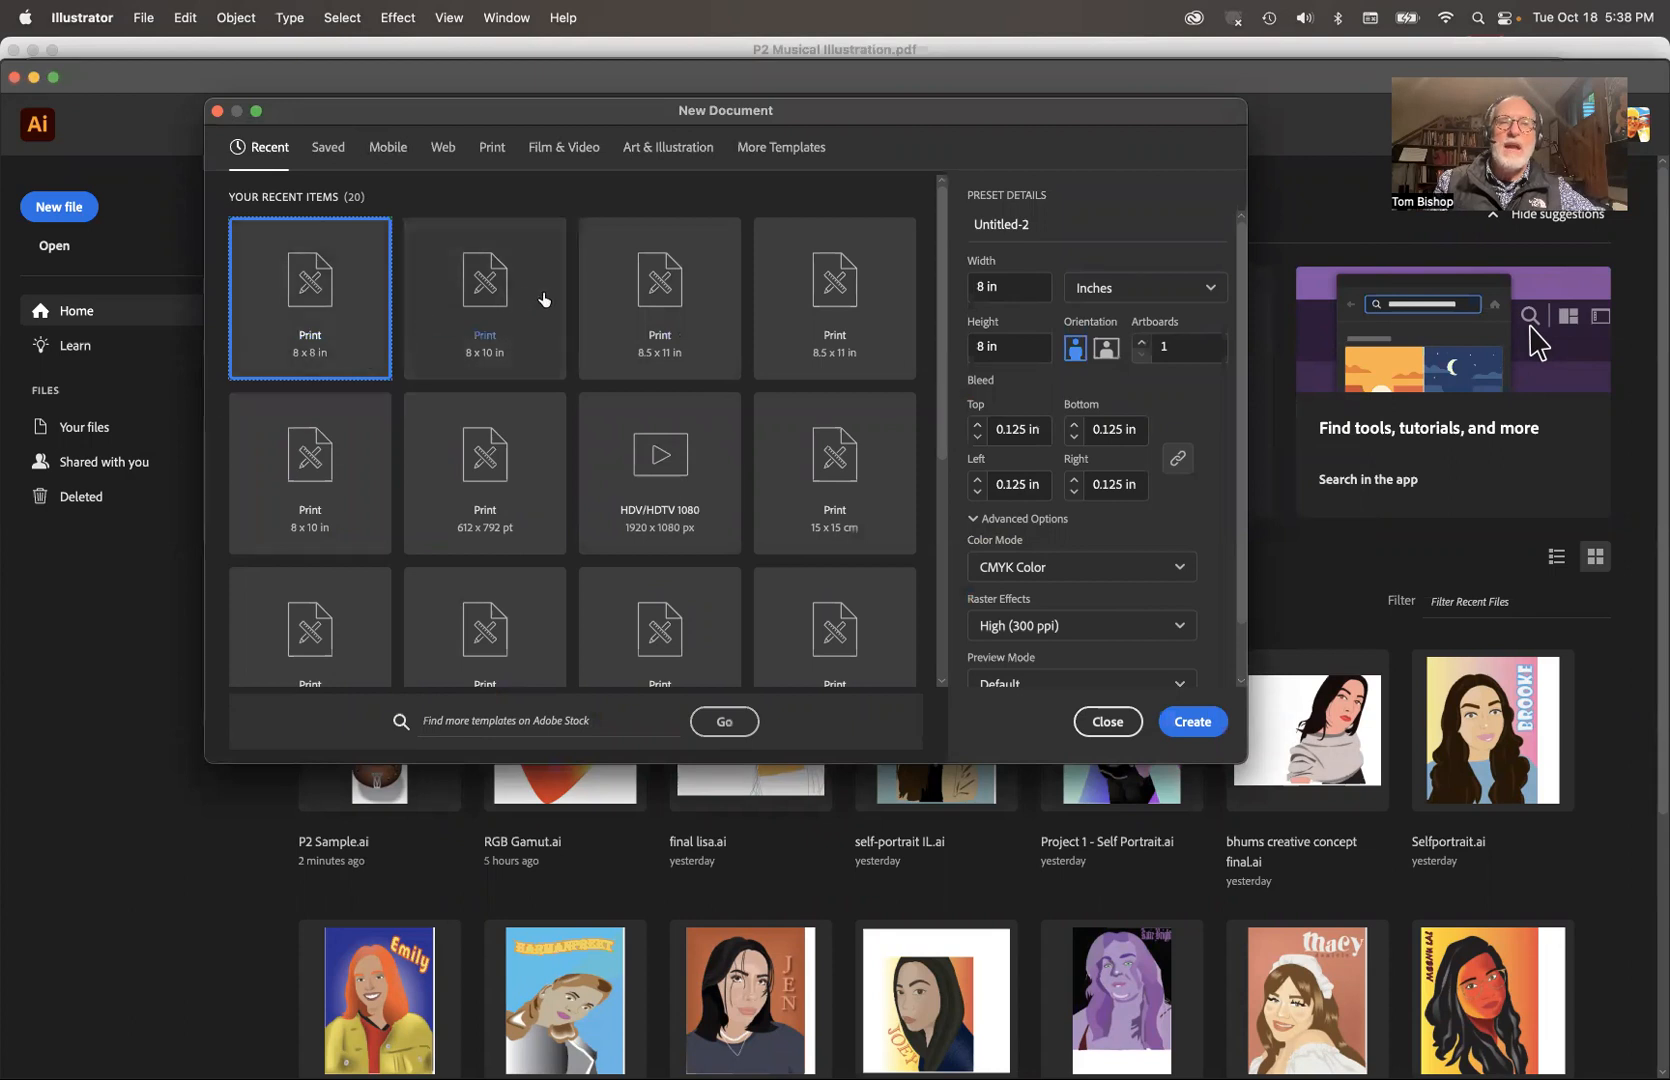
left_click(646, 305)
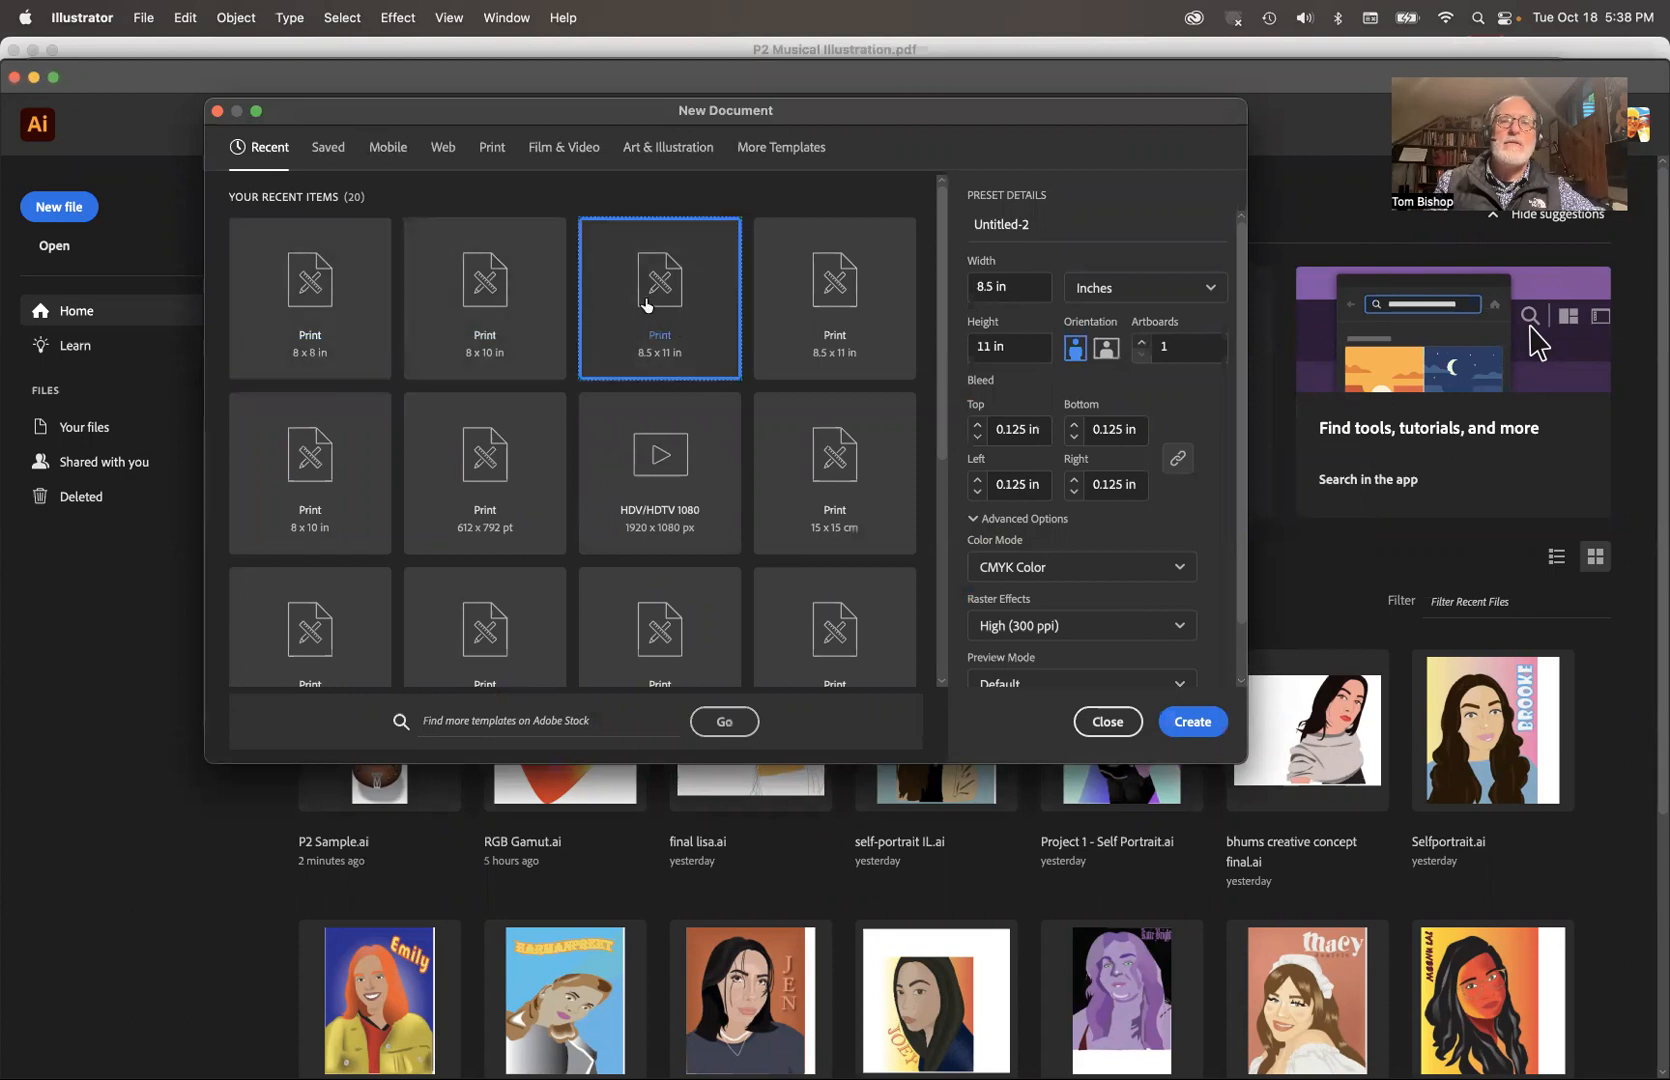
left_click(672, 480)
left_click(390, 150)
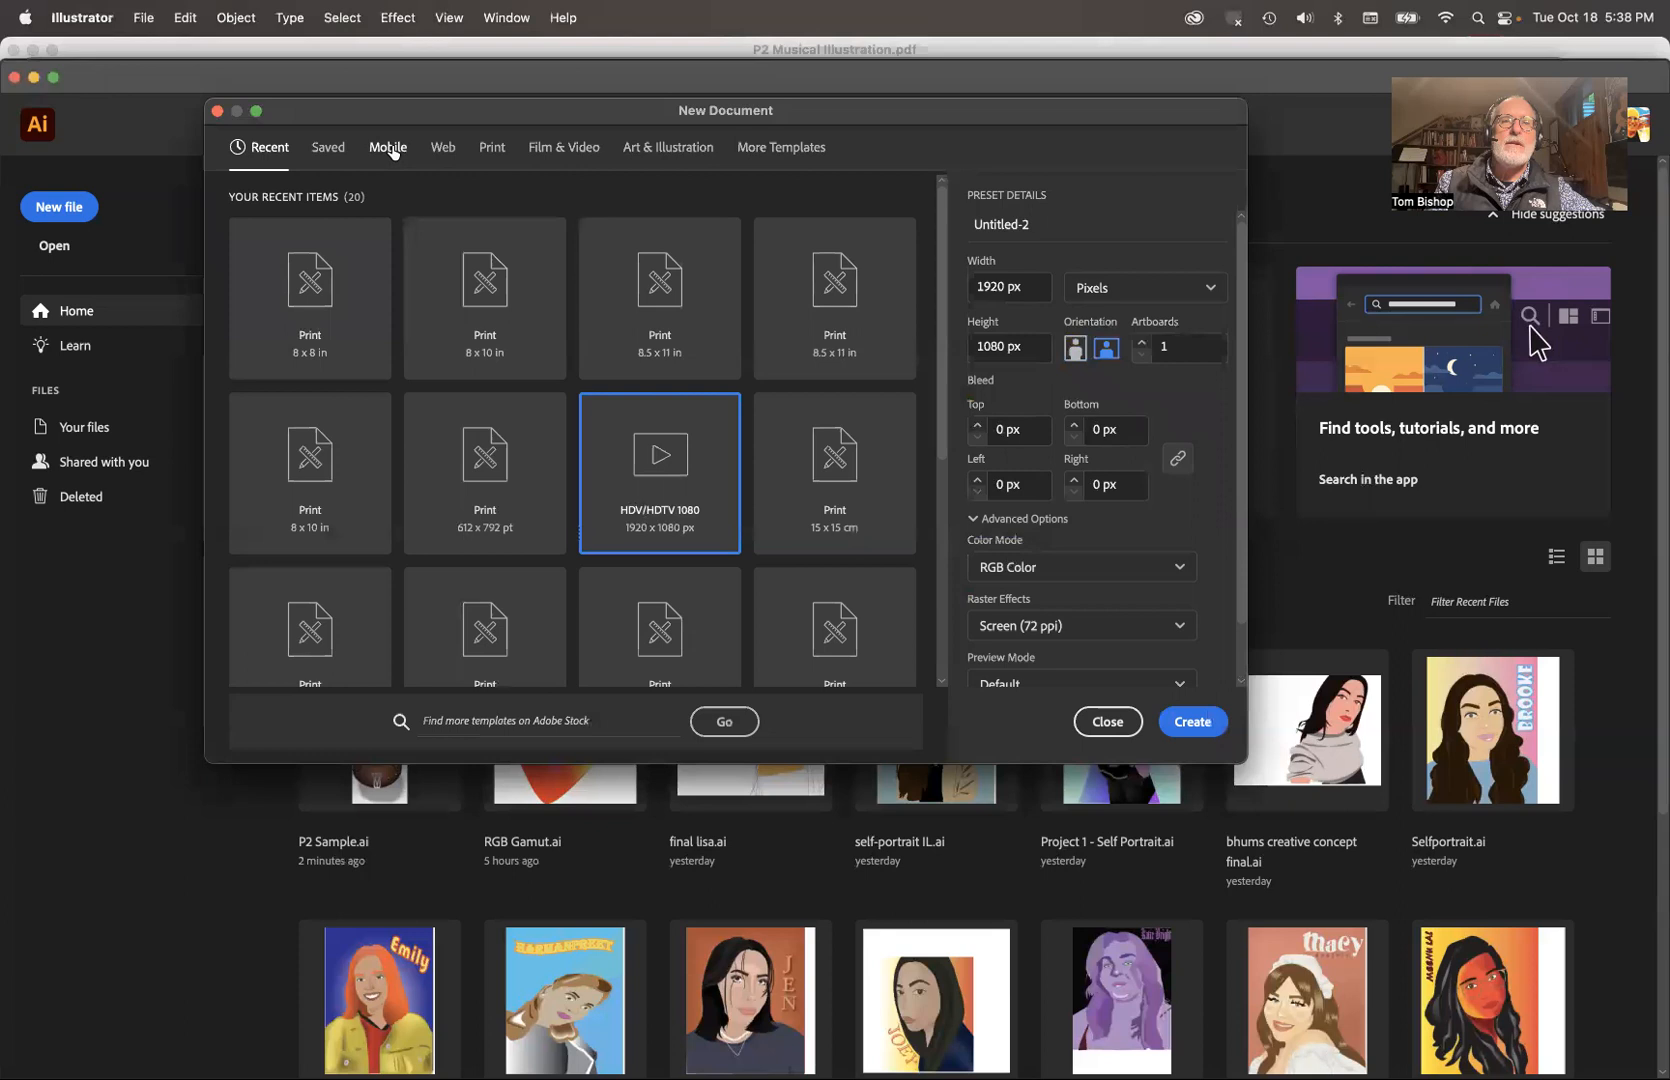
left_click(493, 149)
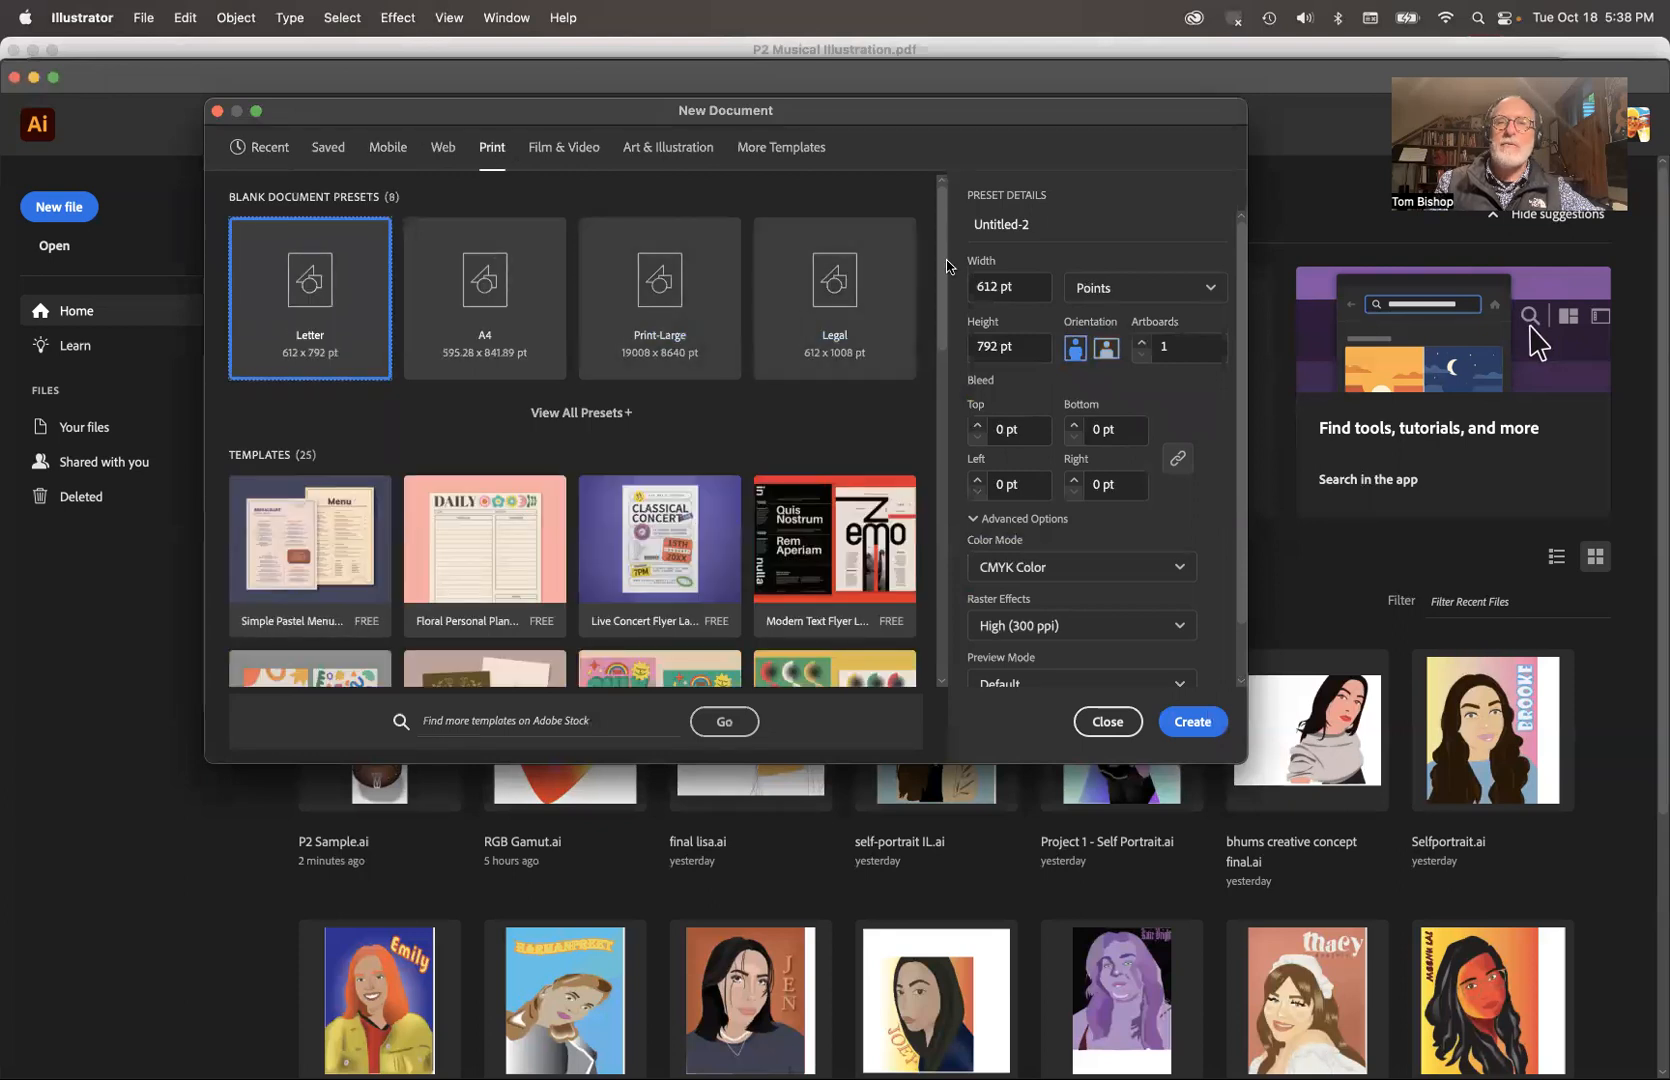
Step: Set the new document's units to inches, with a width and height of 8 in
left_click(1128, 291)
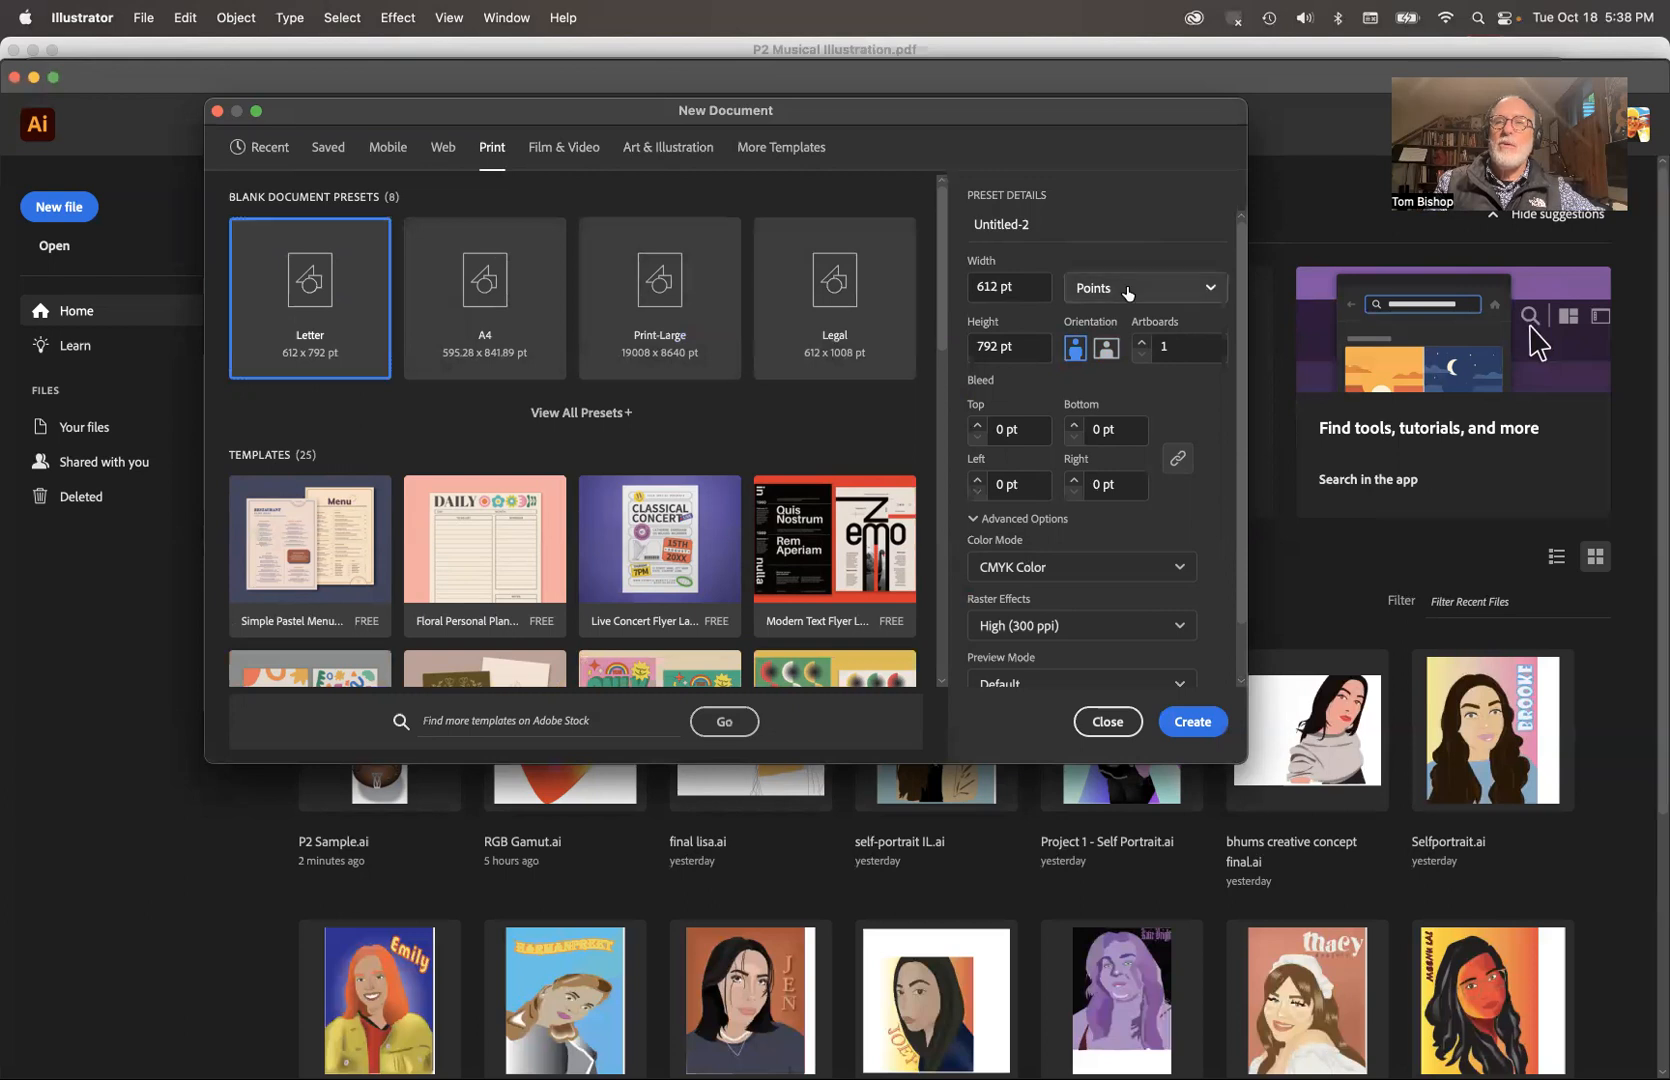
left_click(1118, 420)
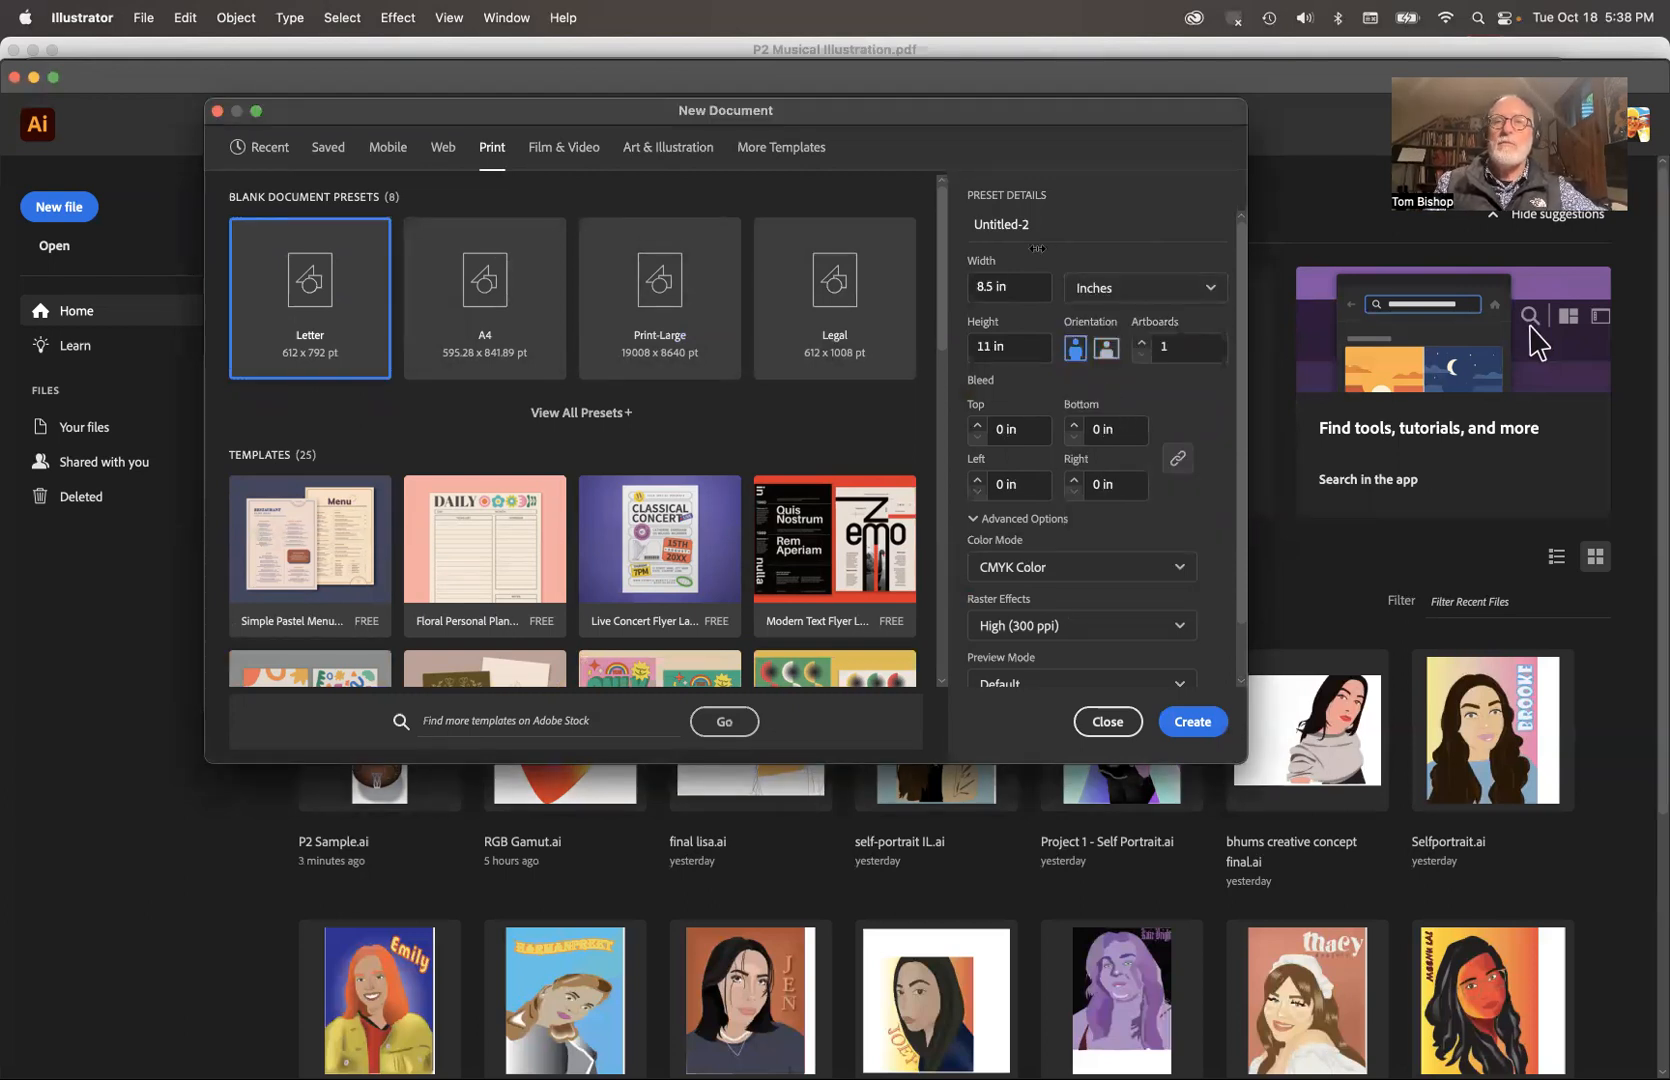
left_click_drag(1022, 291, 940, 287)
type("8")
key("Tab")
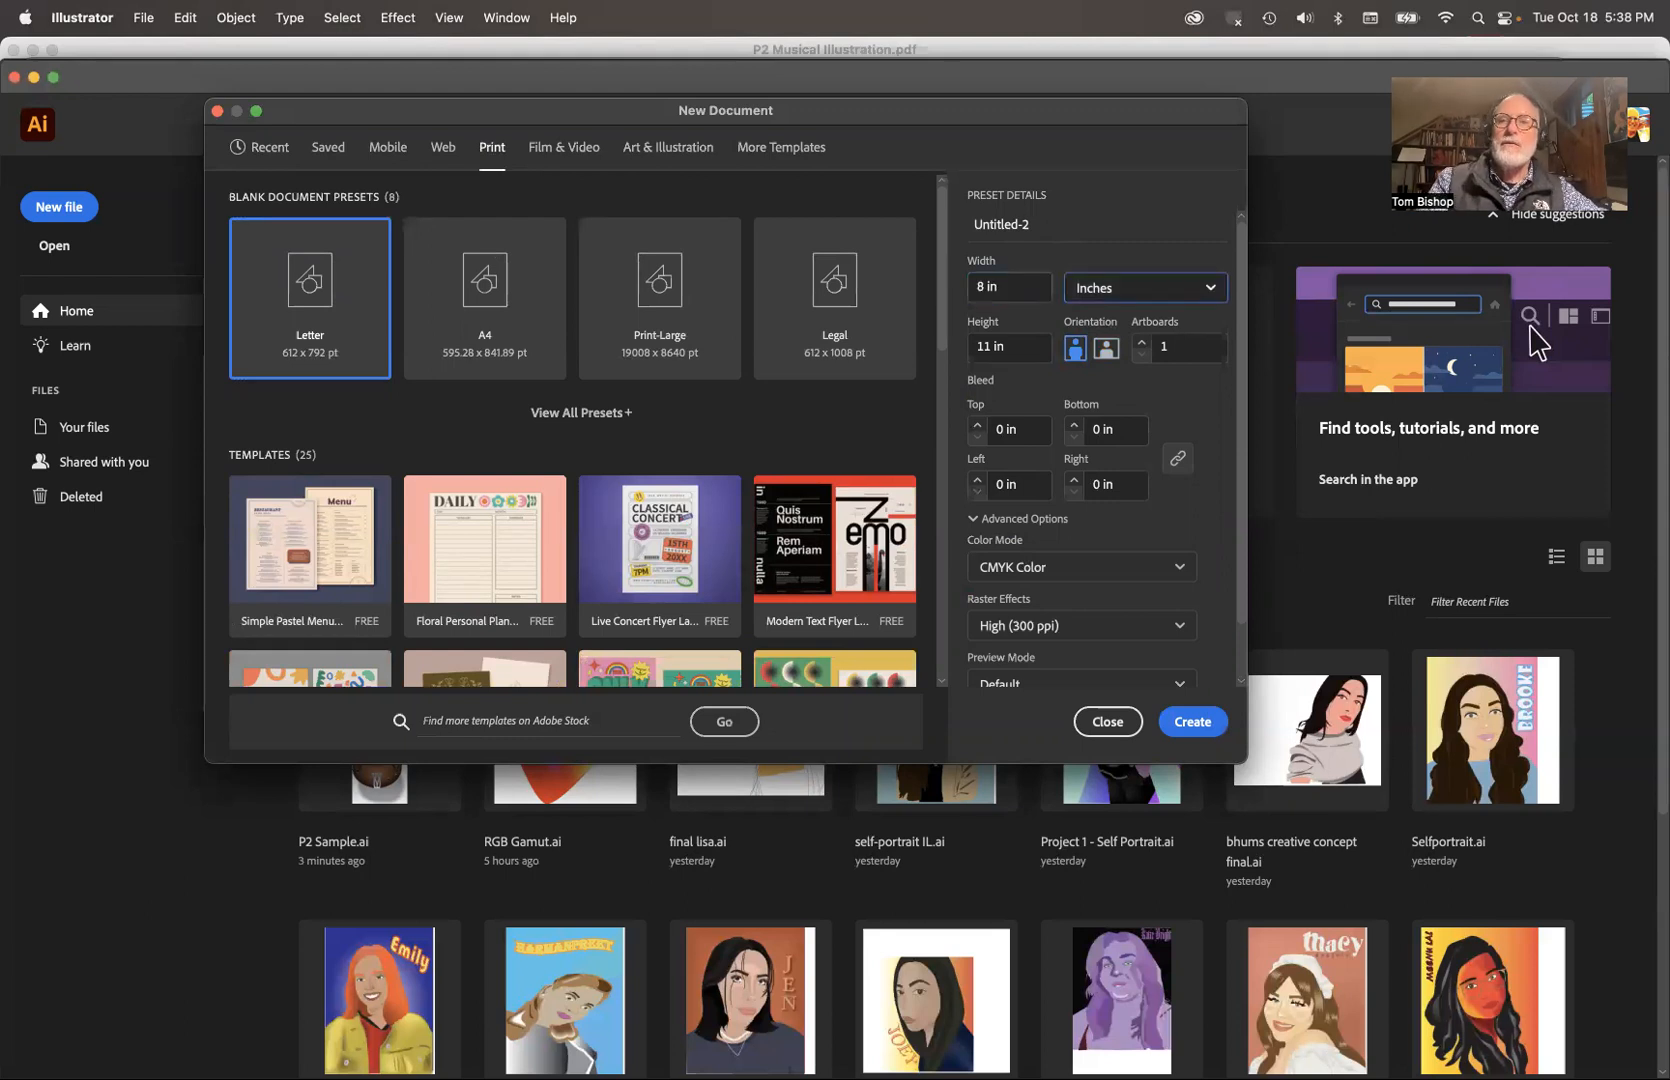
key("Tab")
type("8")
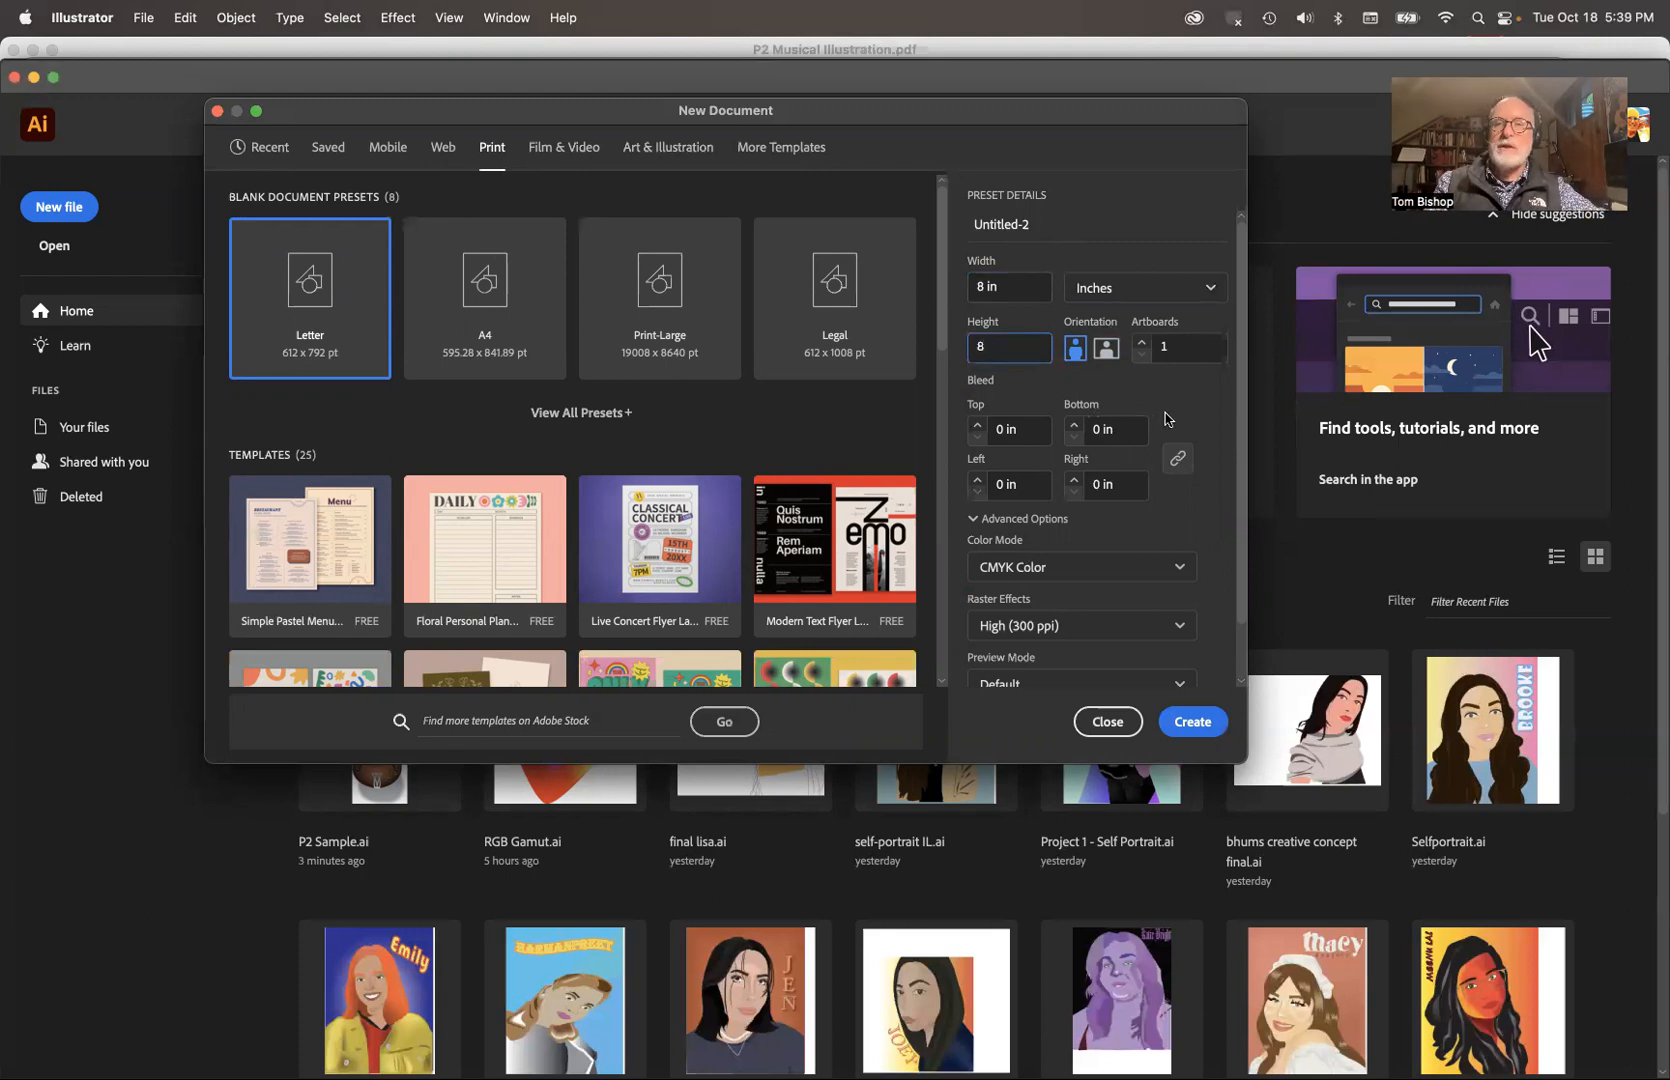
Step: Create the document with the color mode kept at CMYK Color, and close the floating Align panel
left_click(1086, 571)
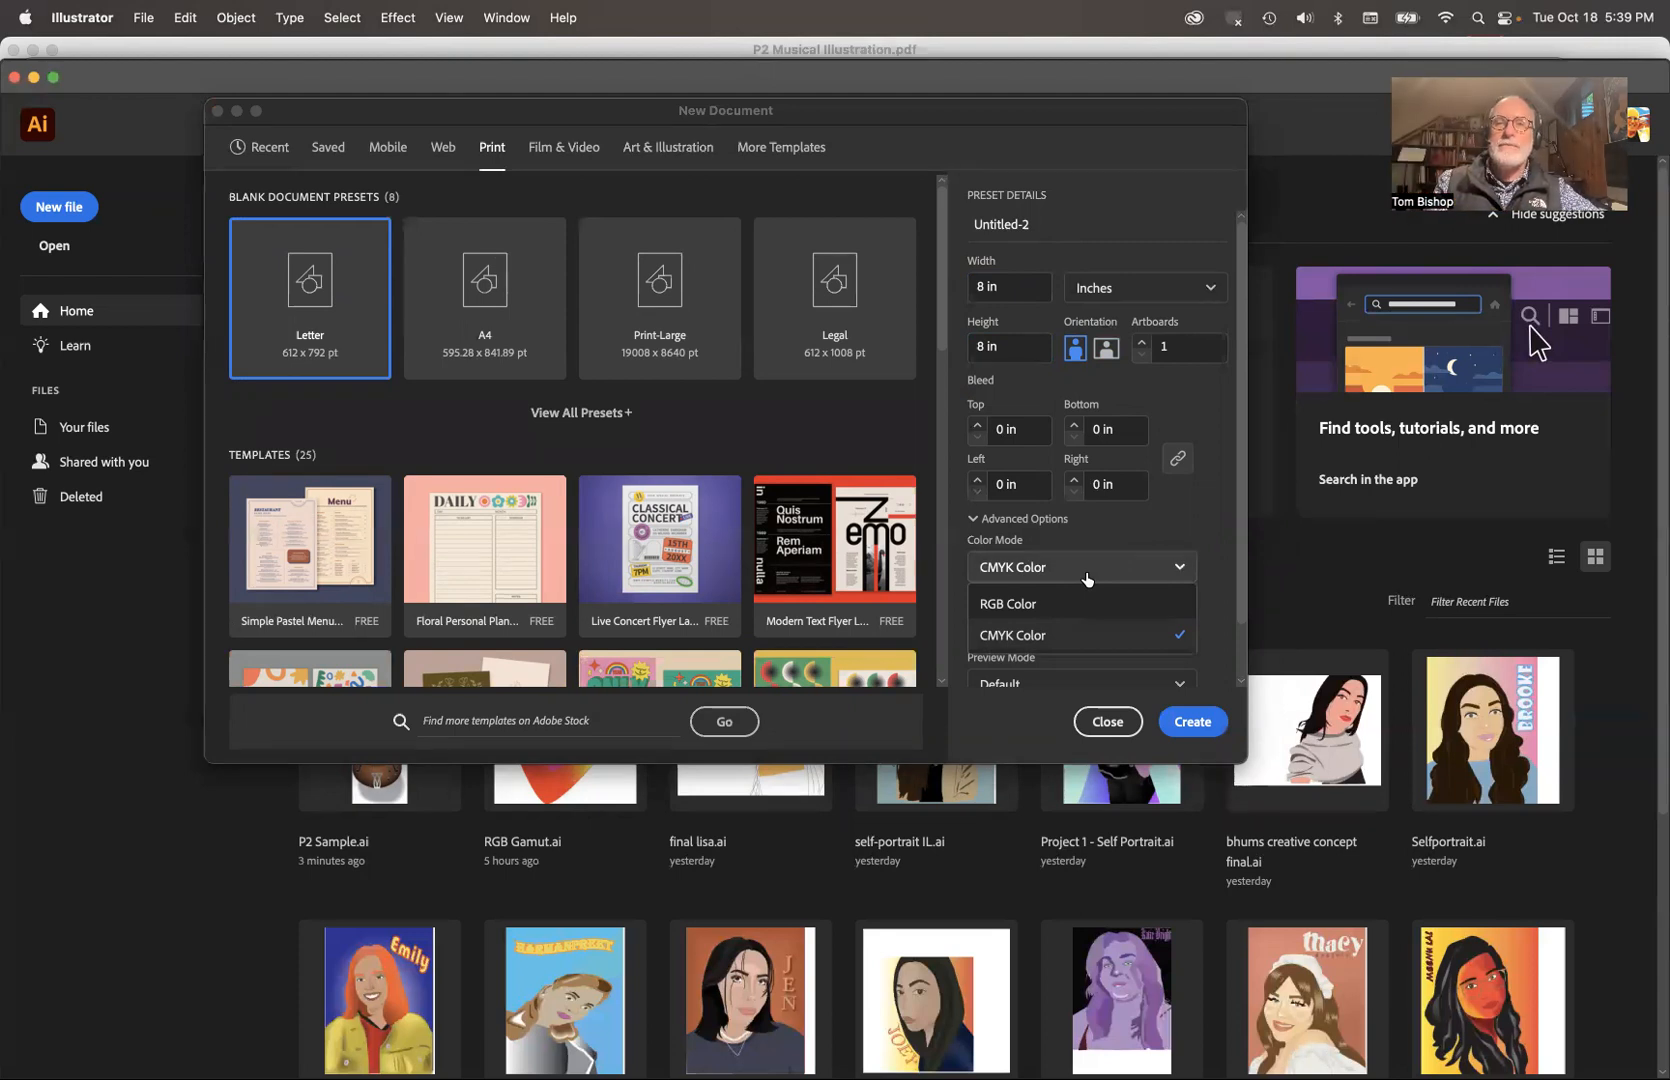
left_click(1160, 523)
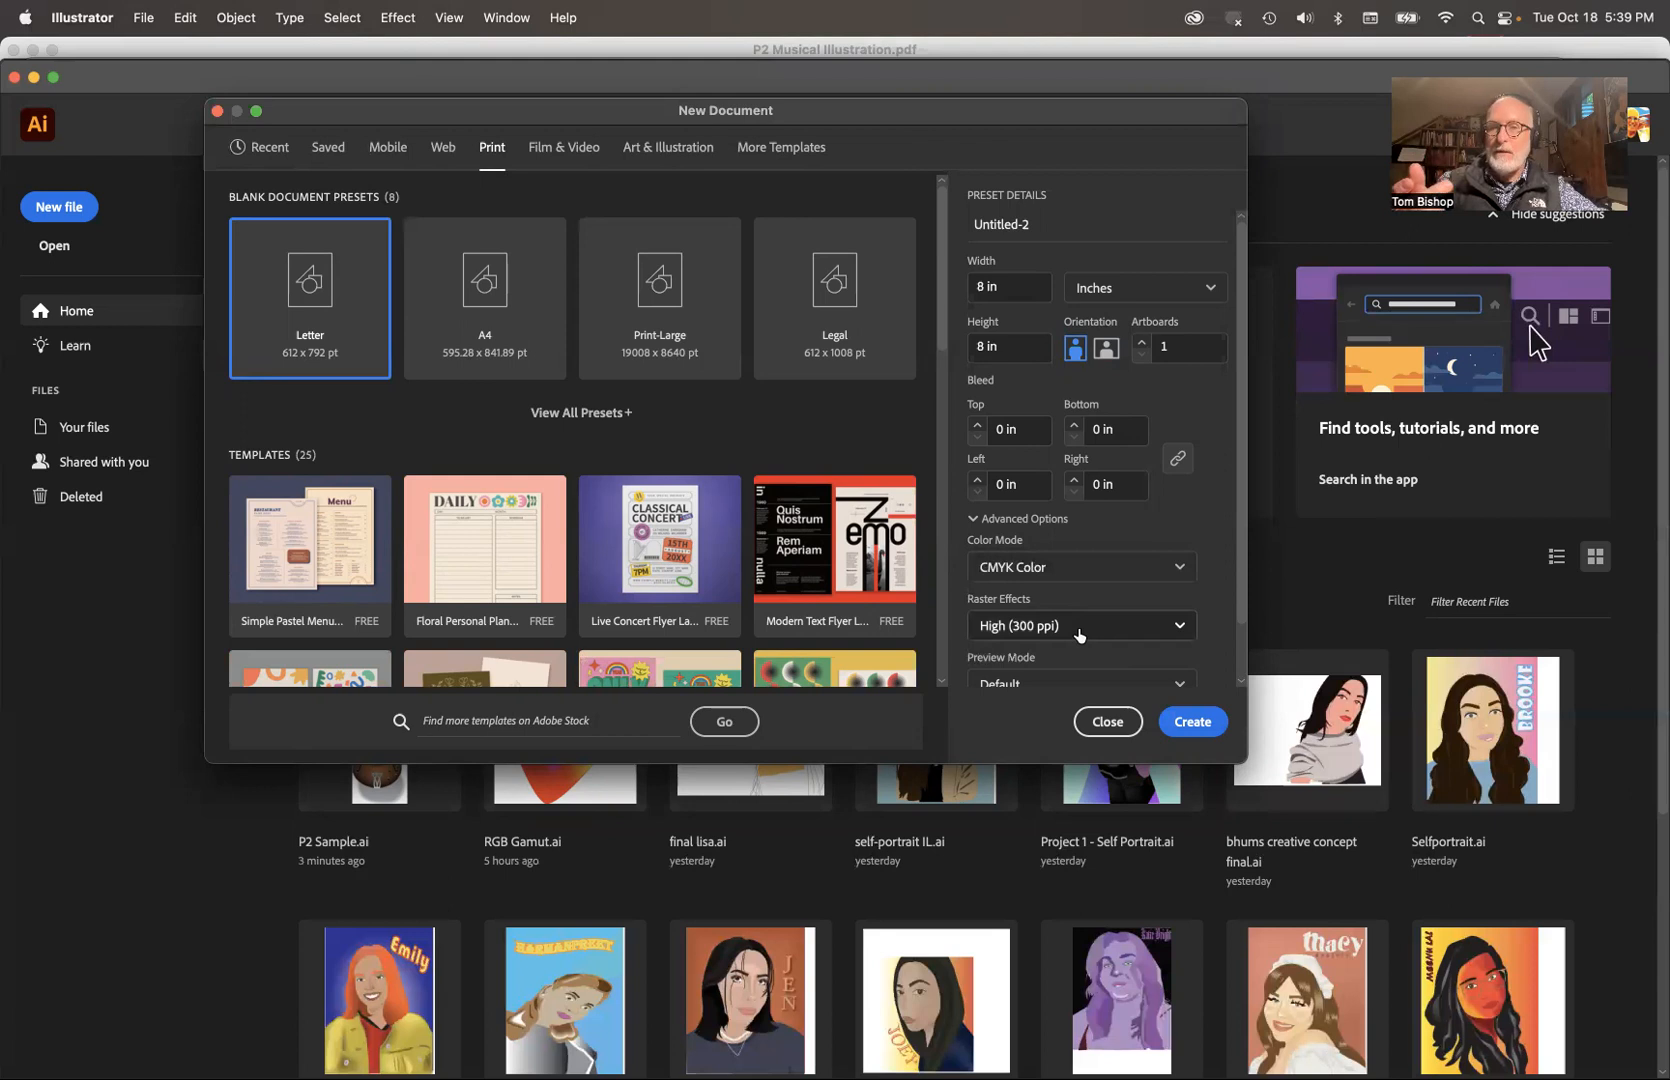
left_click(1196, 721)
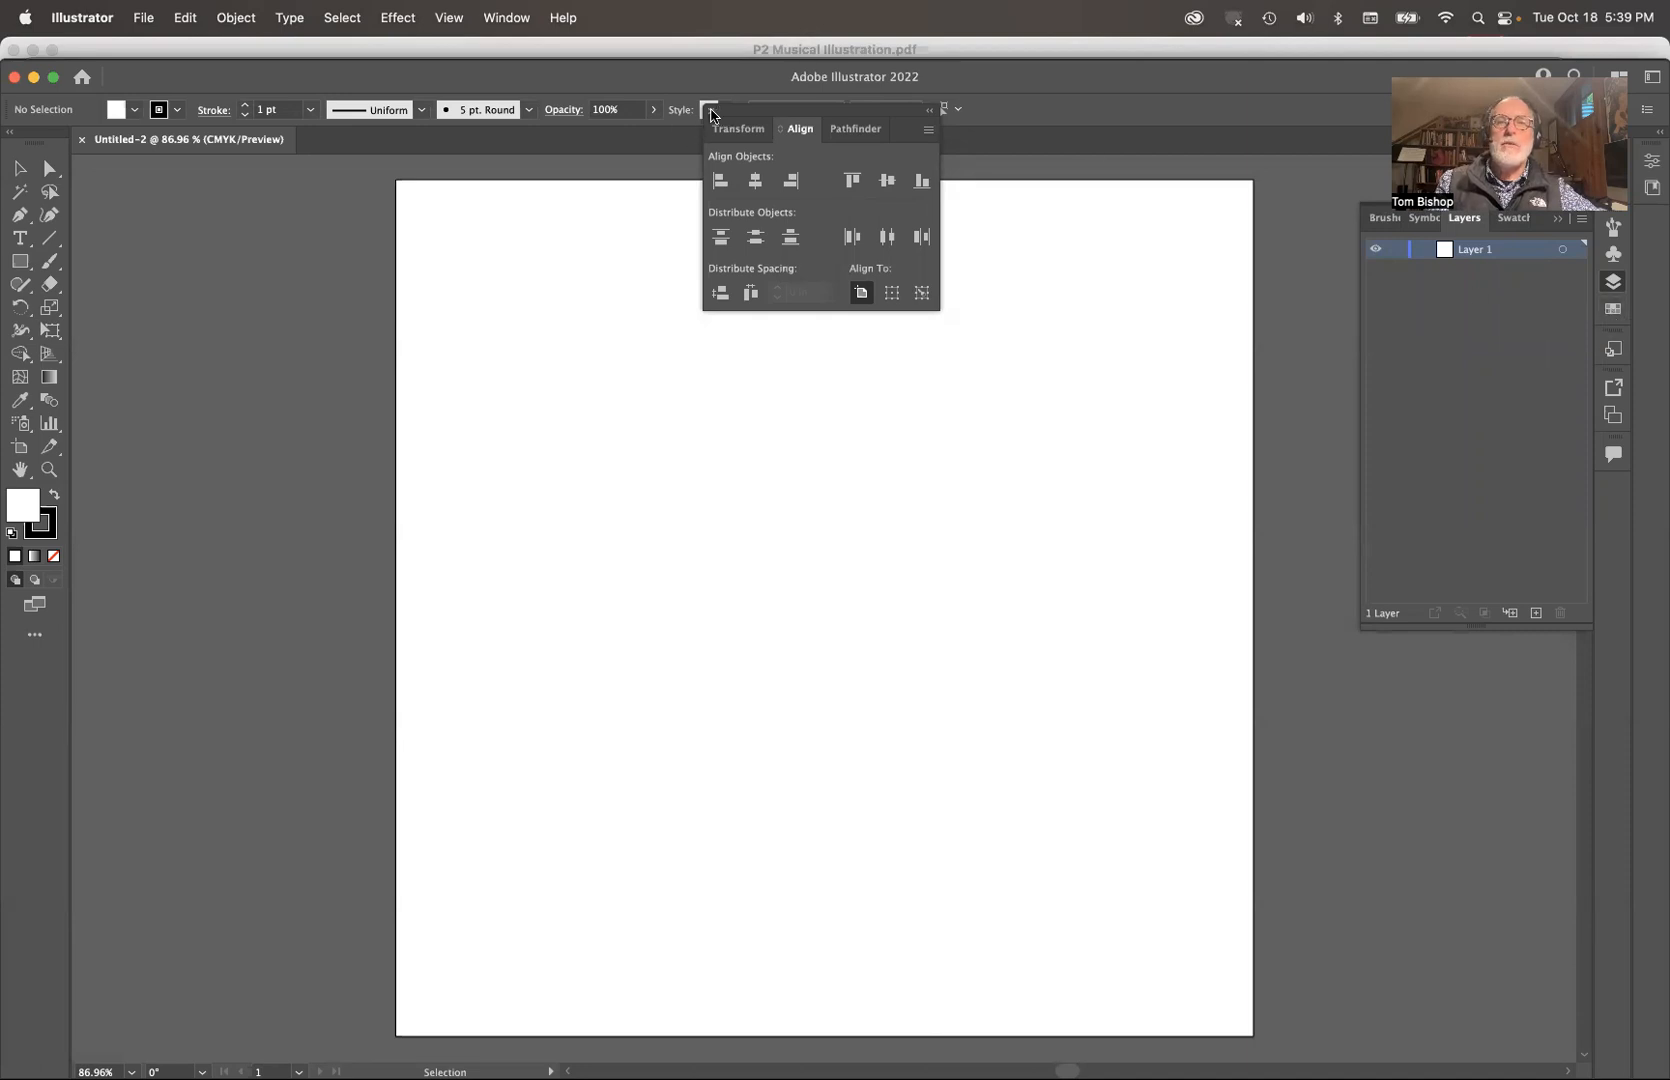
left_click(711, 112)
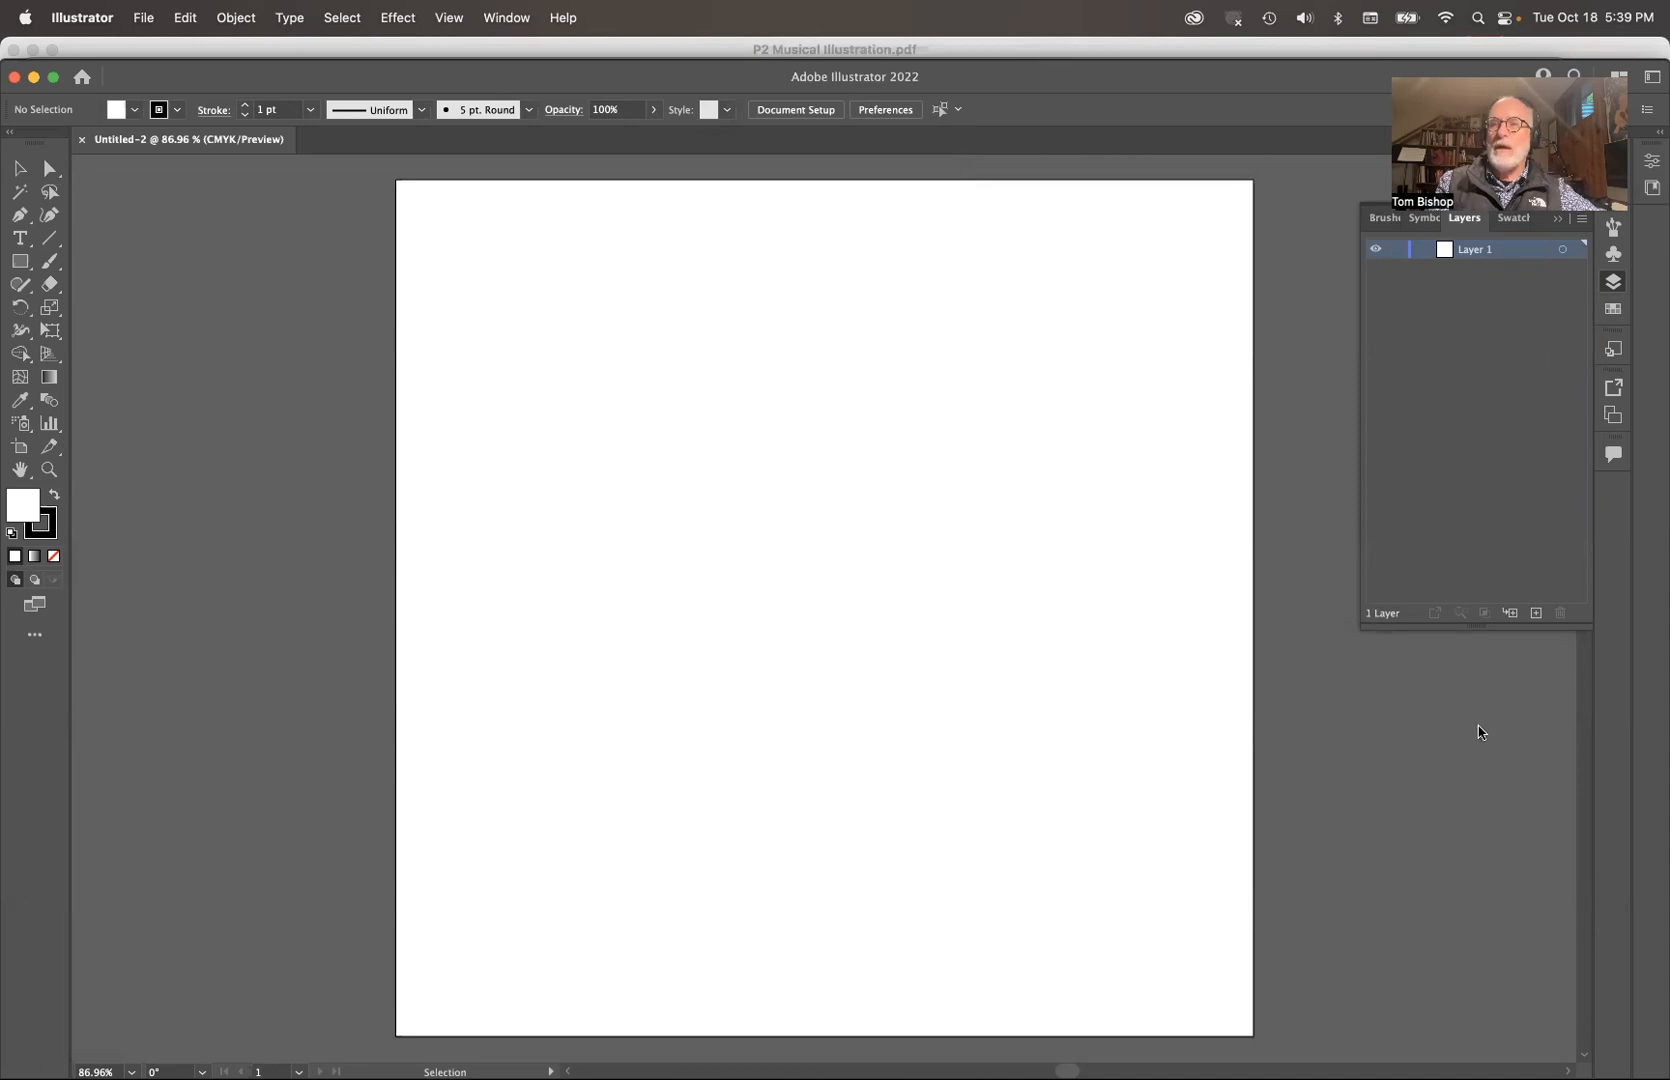
Step: Load the Baroque swatch library from Art History and add its third color group to the document swatches
left_click(1612, 312)
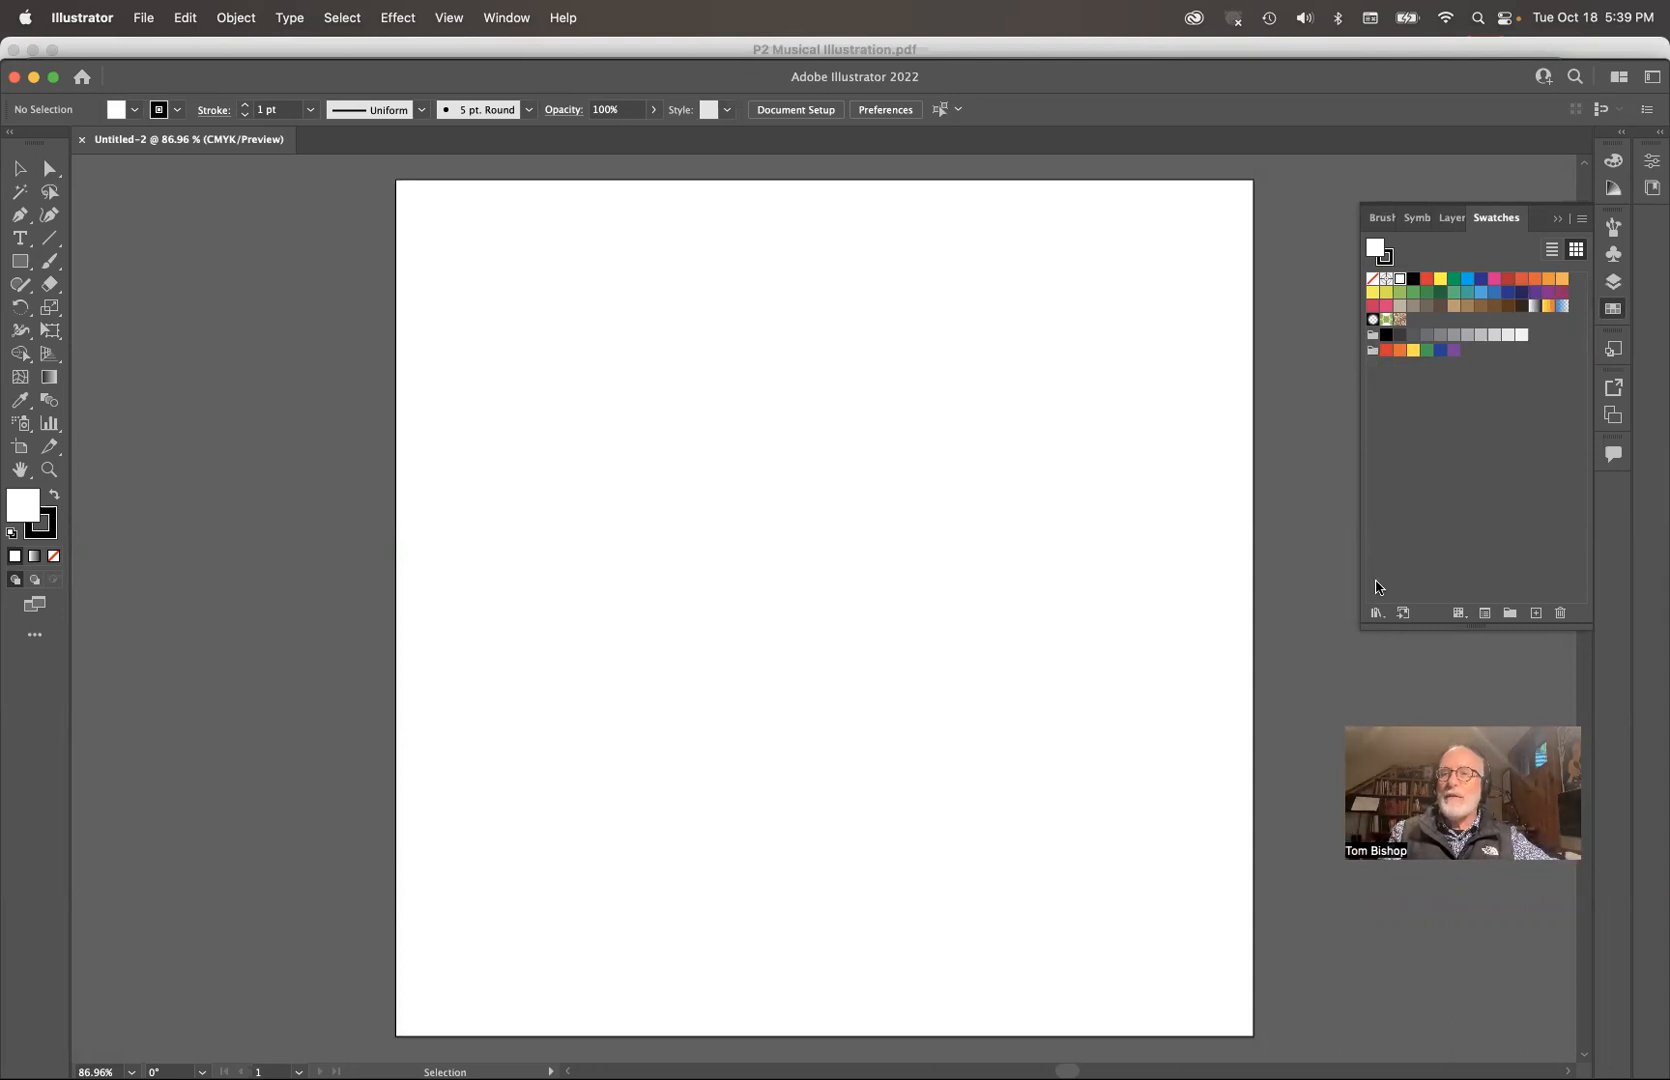
left_click(1377, 612)
mouse_move(1374, 617)
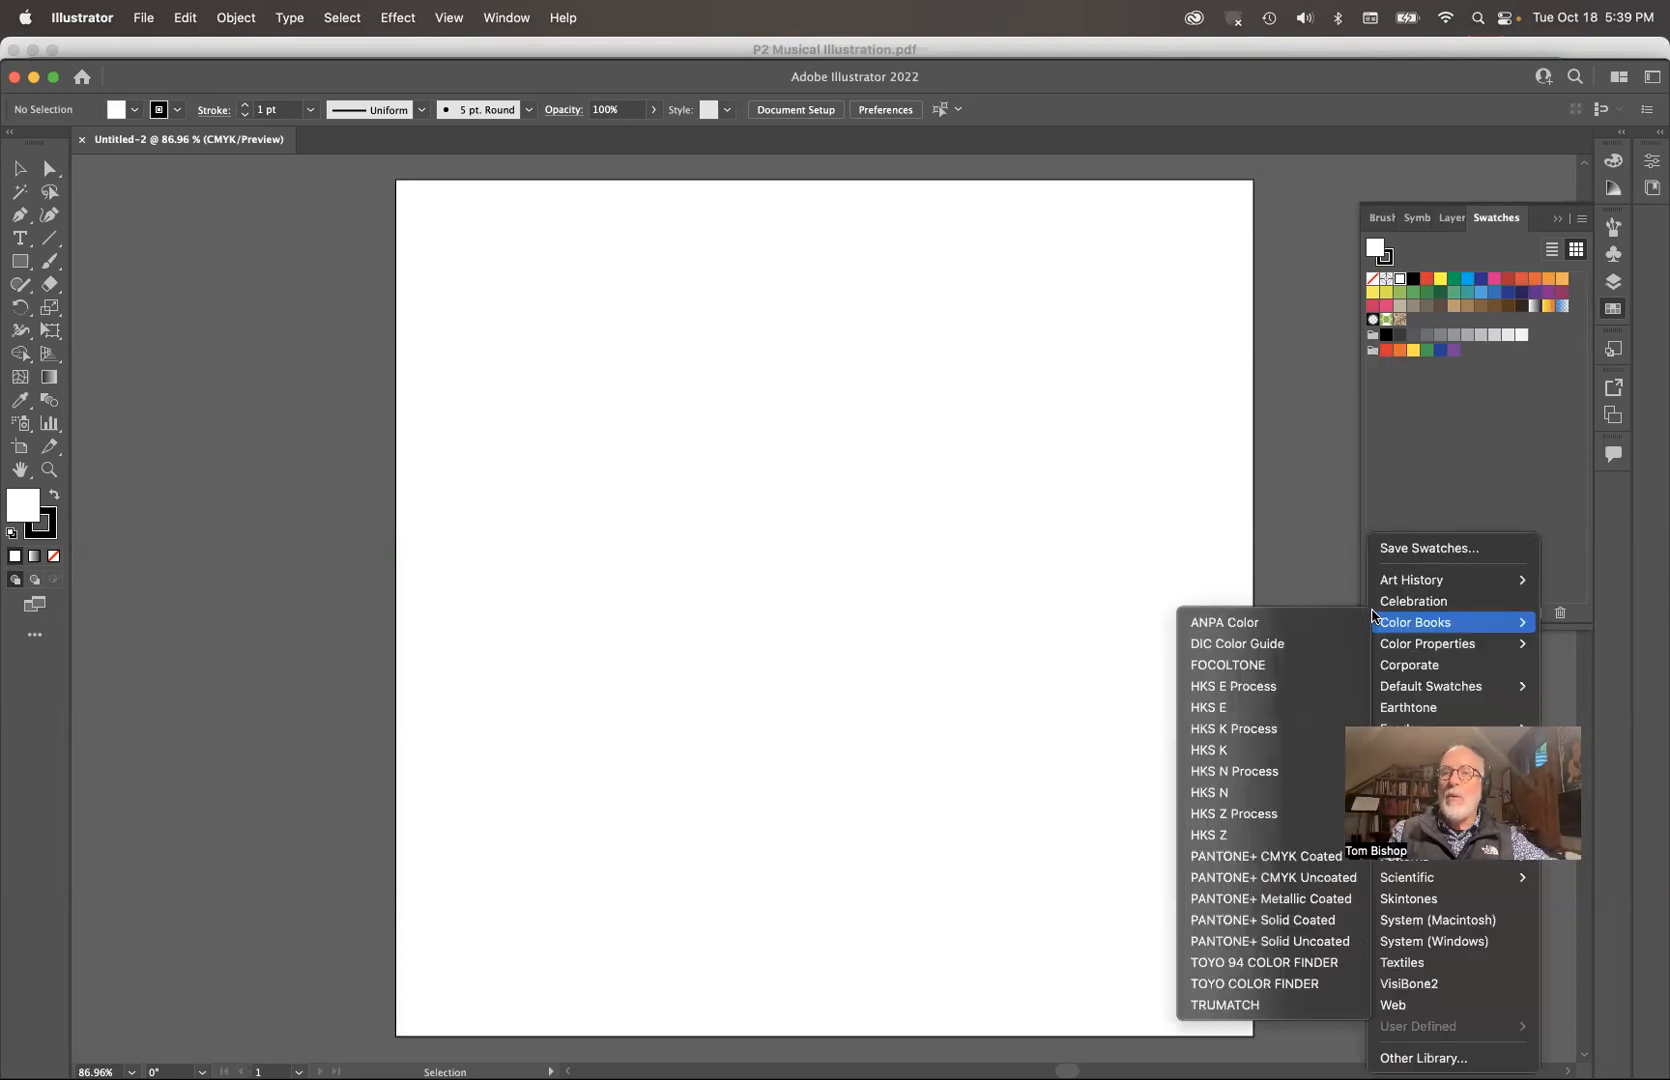
mouse_move(1428, 584)
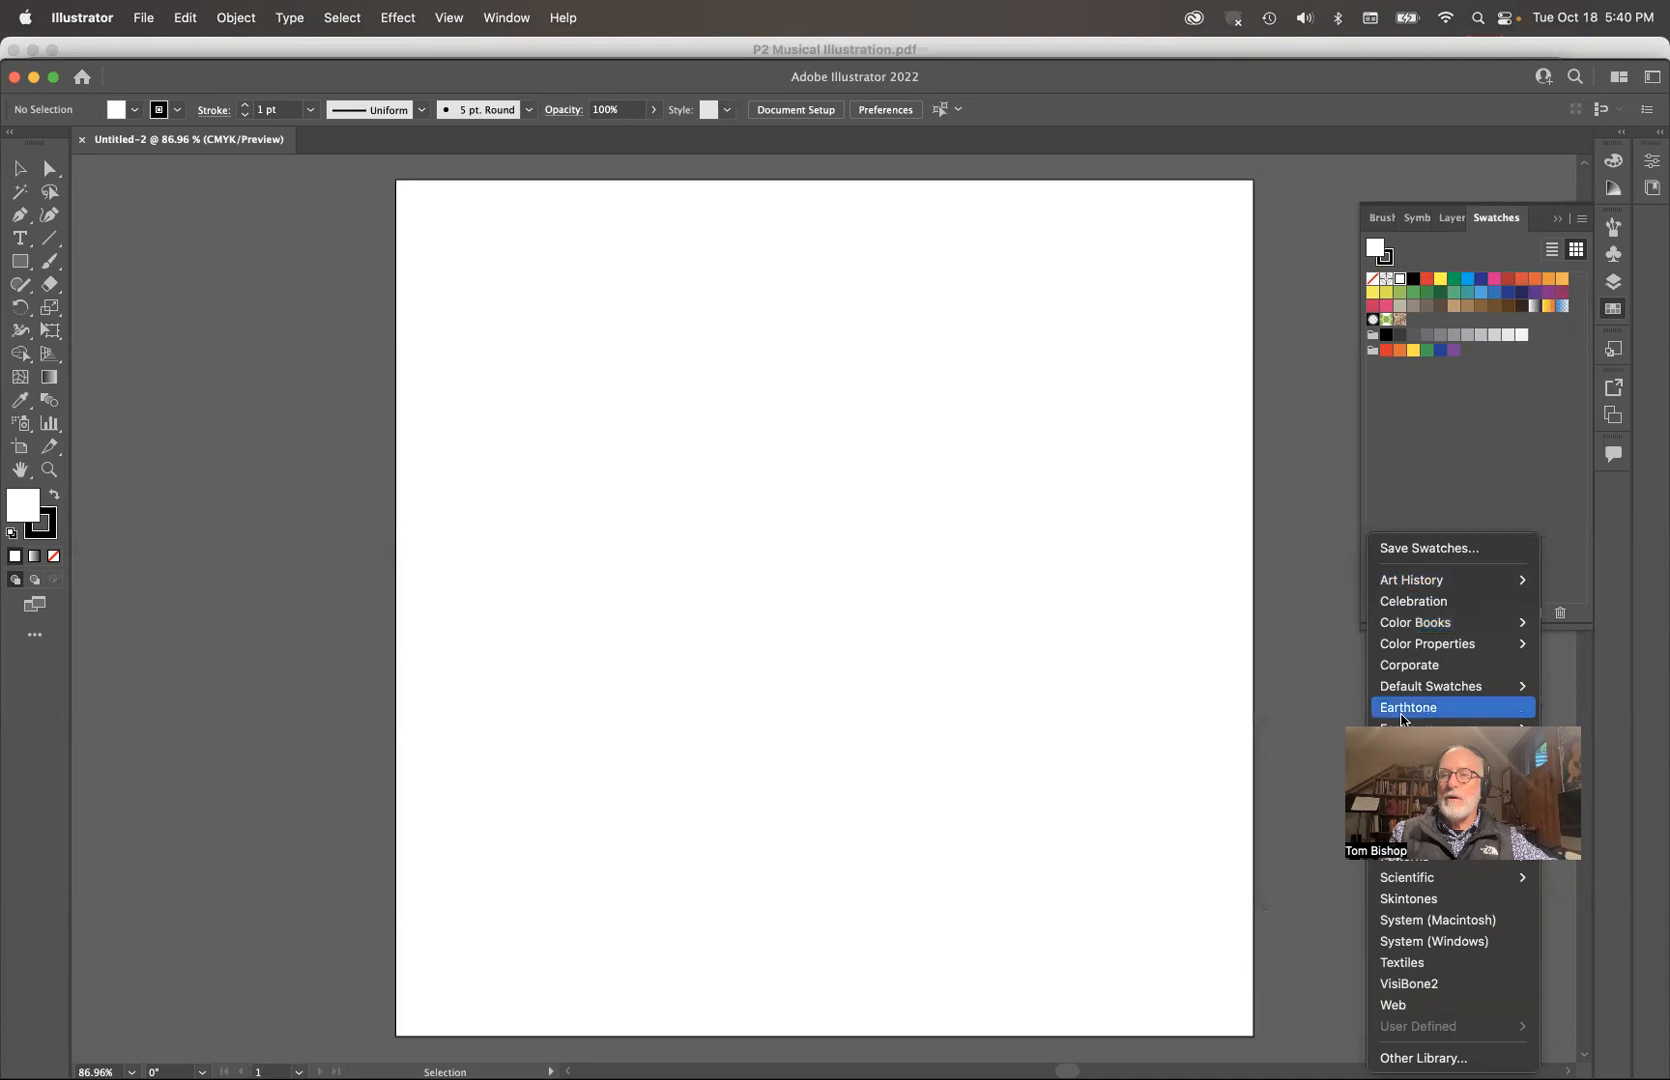
mouse_move(1405, 728)
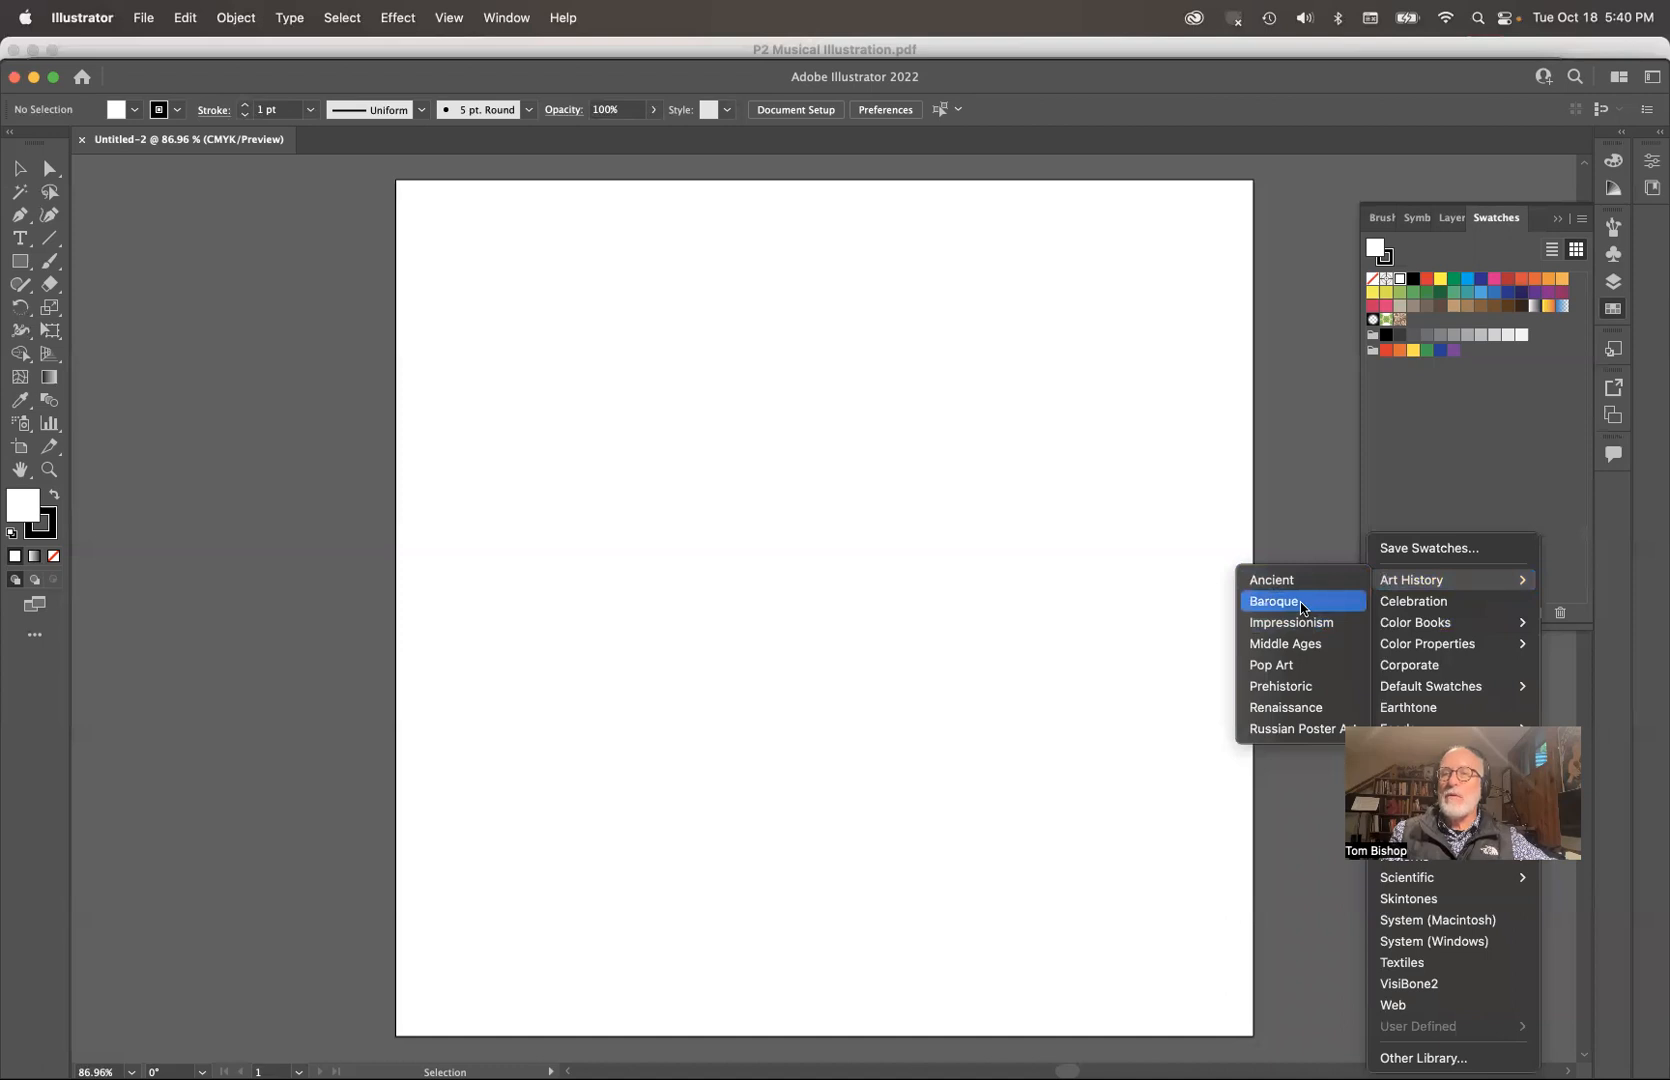
left_click(1290, 603)
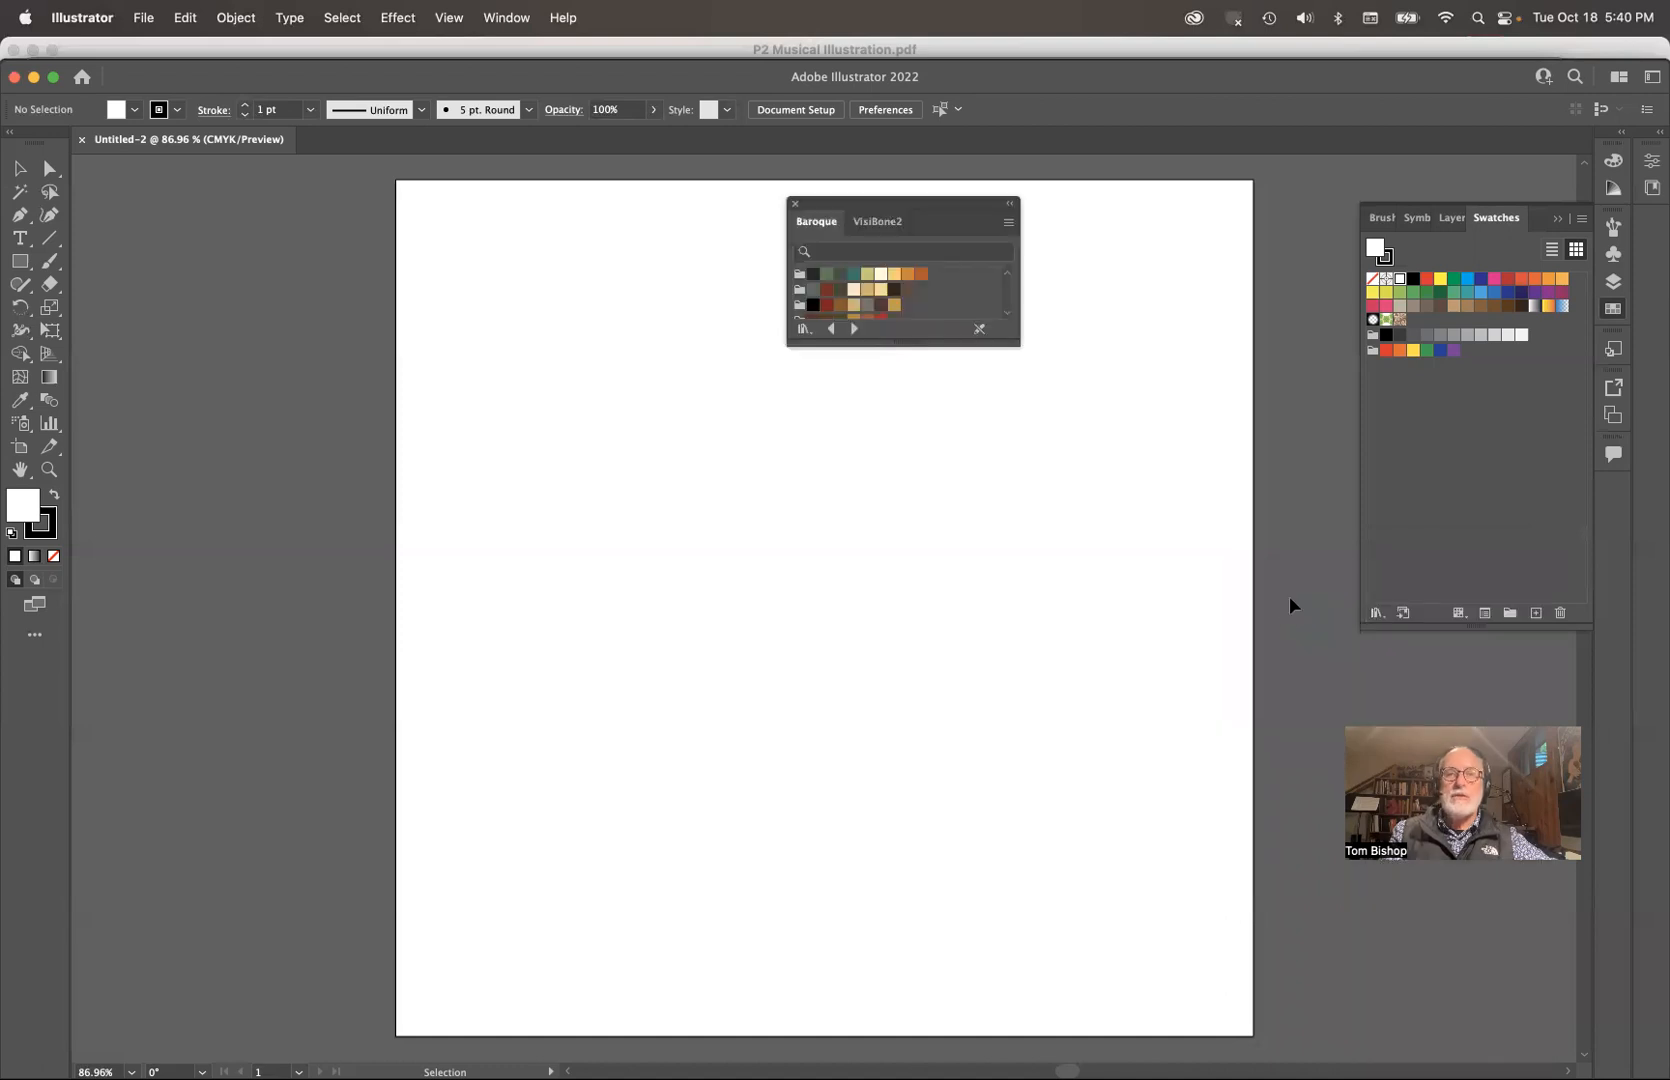
left_click_drag(800, 304, 1420, 402)
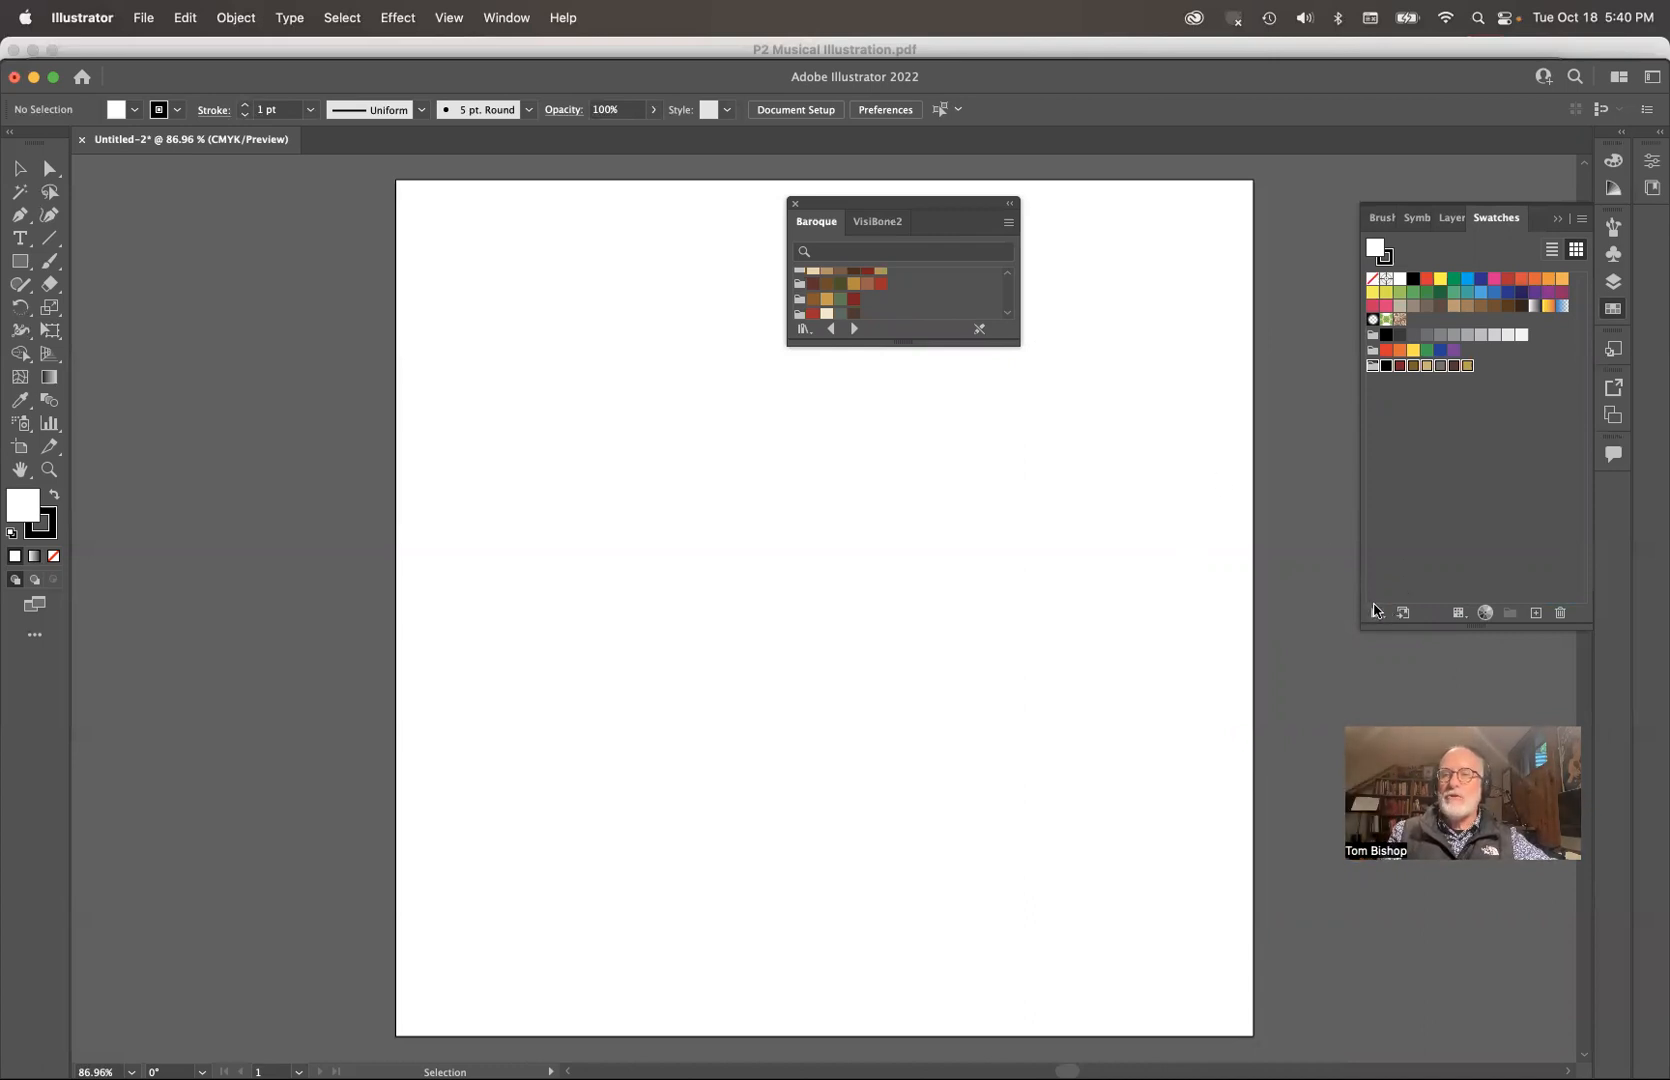
Step: Open the PANTONE+ Solid Coated color book, enlarge it to examine its swatches, and close the library
left_click(1377, 612)
mouse_move(1376, 620)
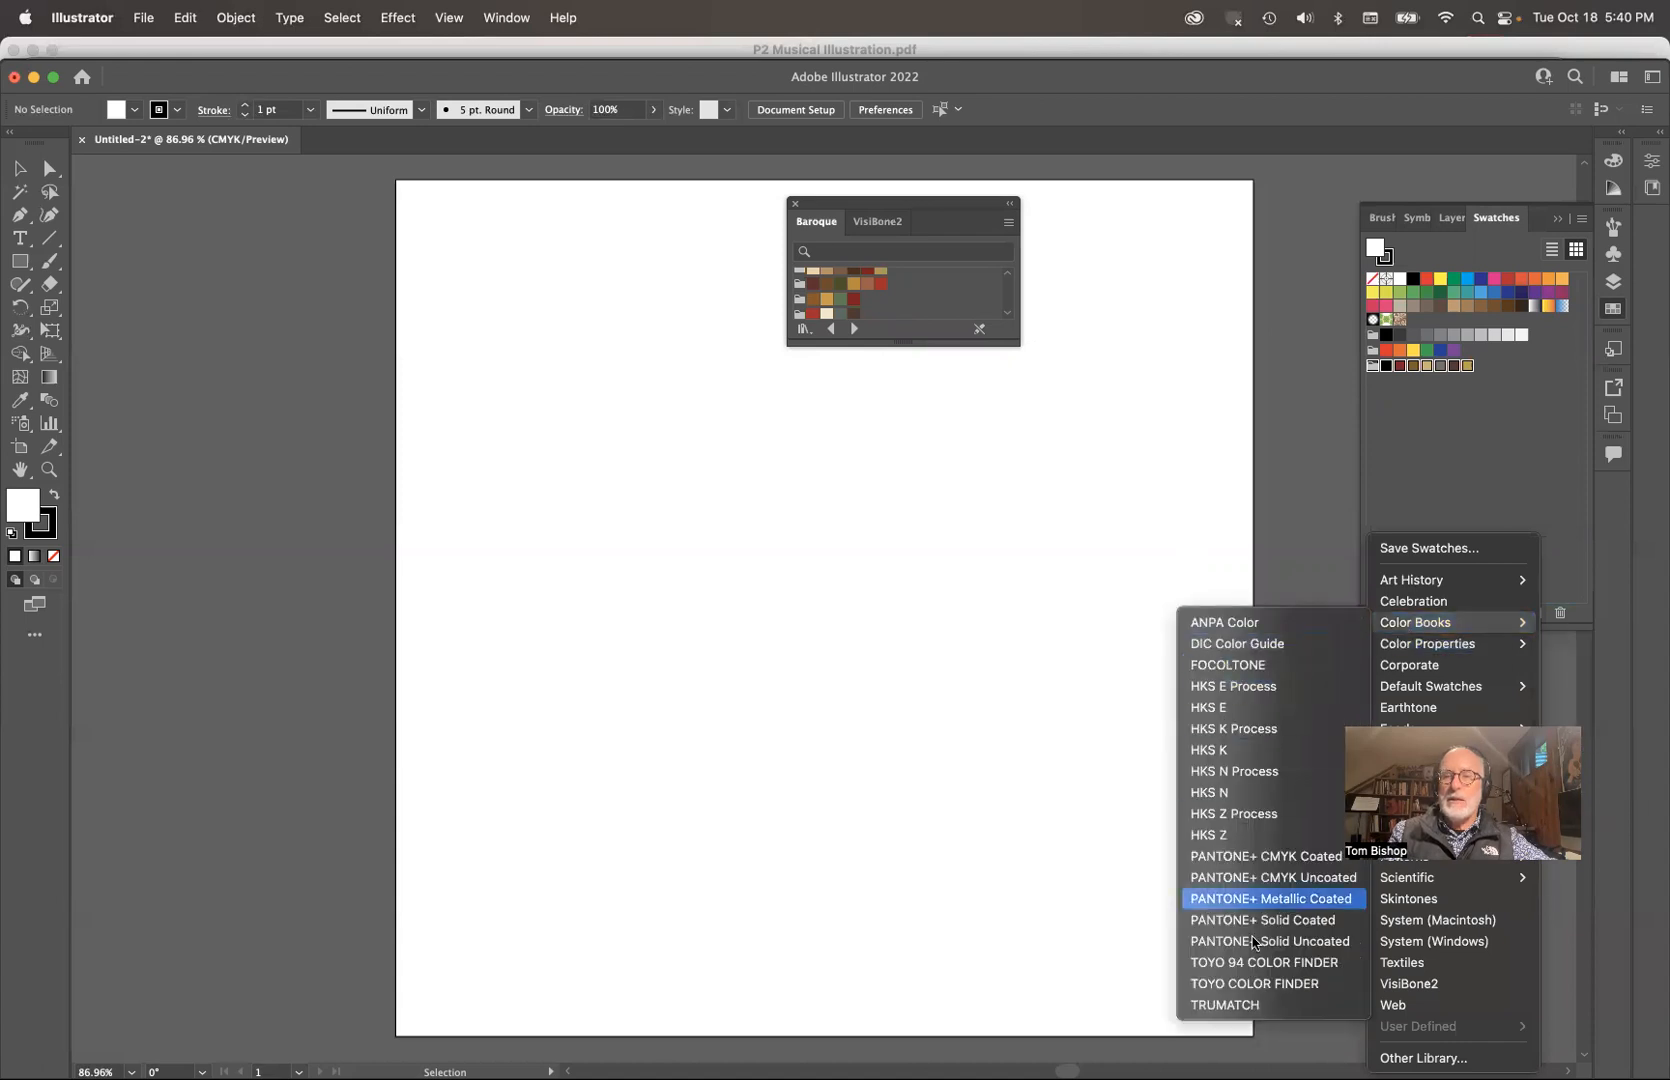
left_click(1279, 920)
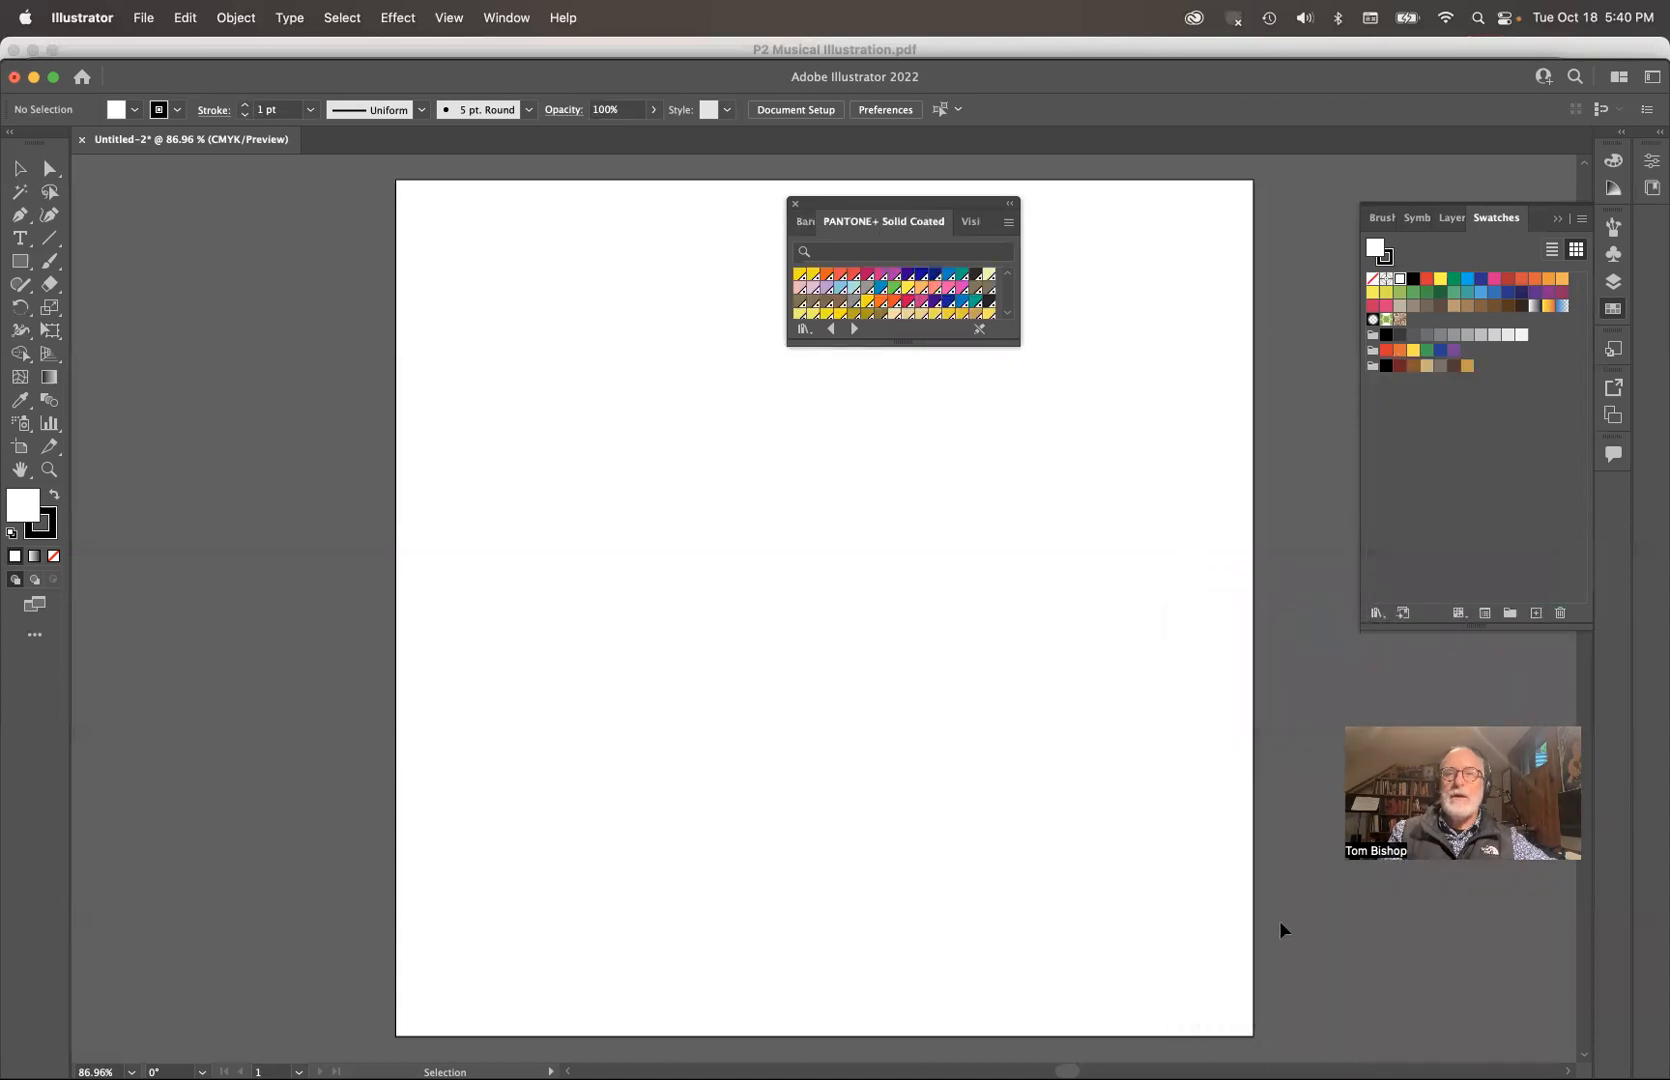
left_click_drag(1018, 346, 1103, 942)
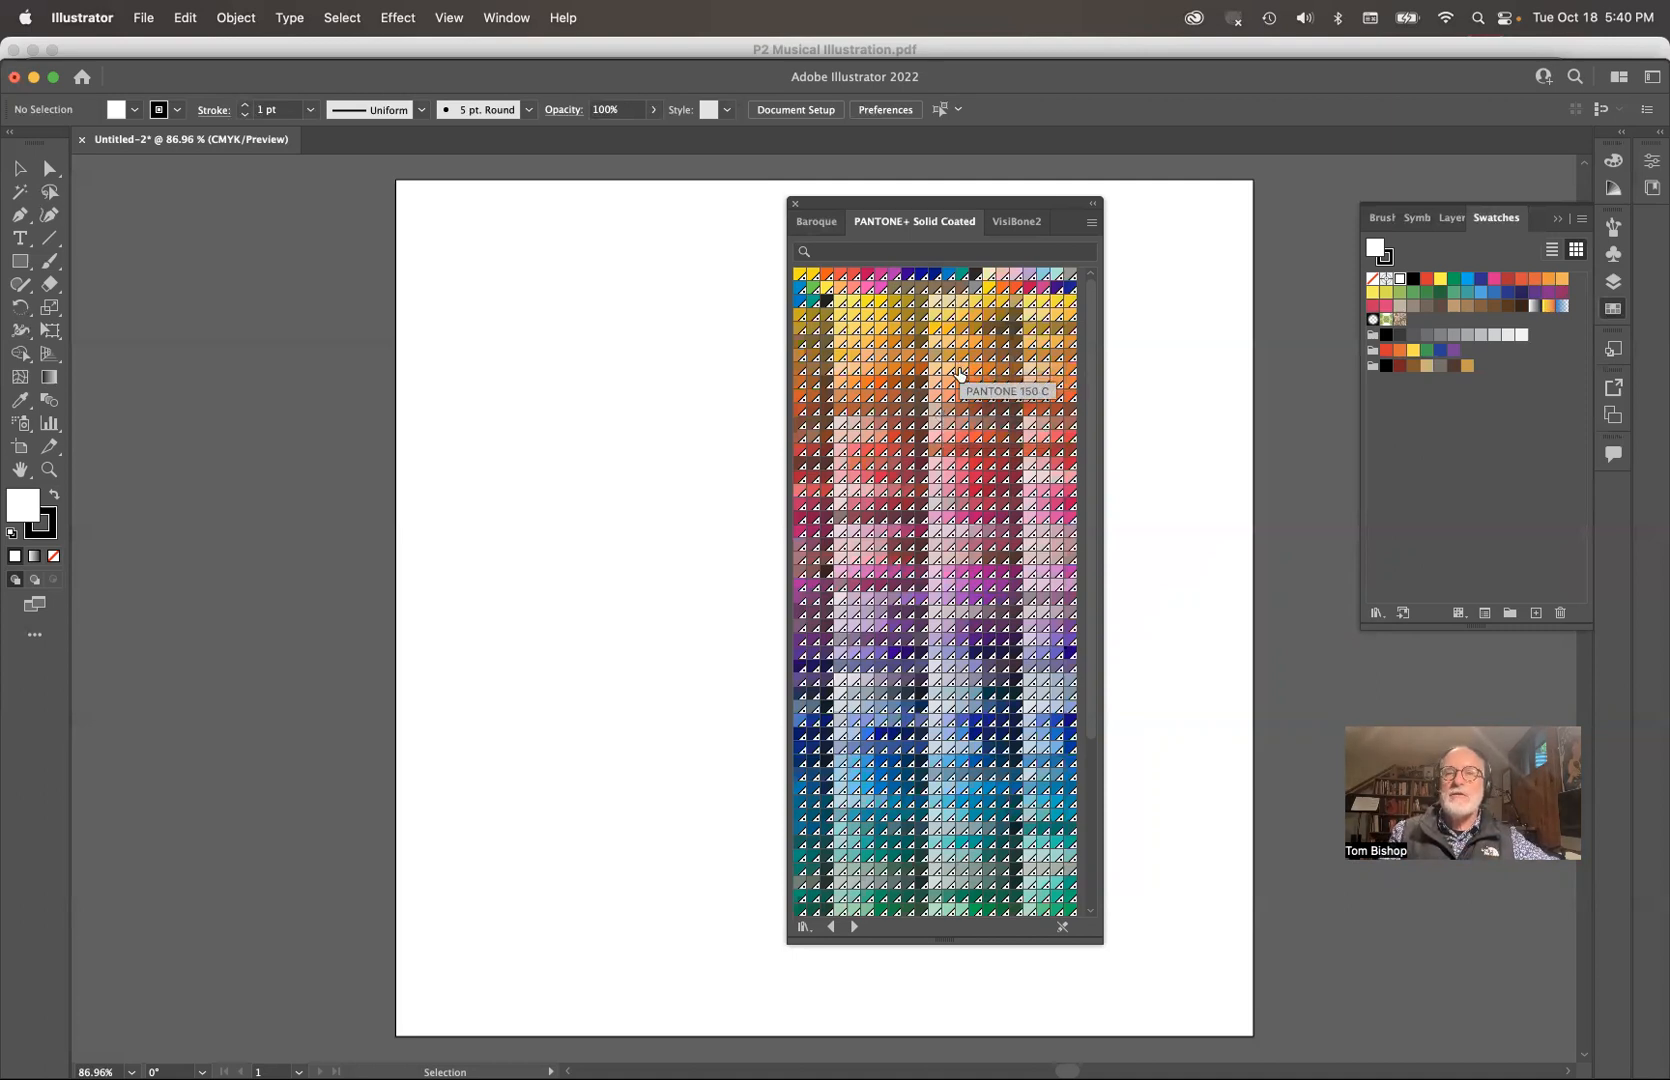
key("alt+super")
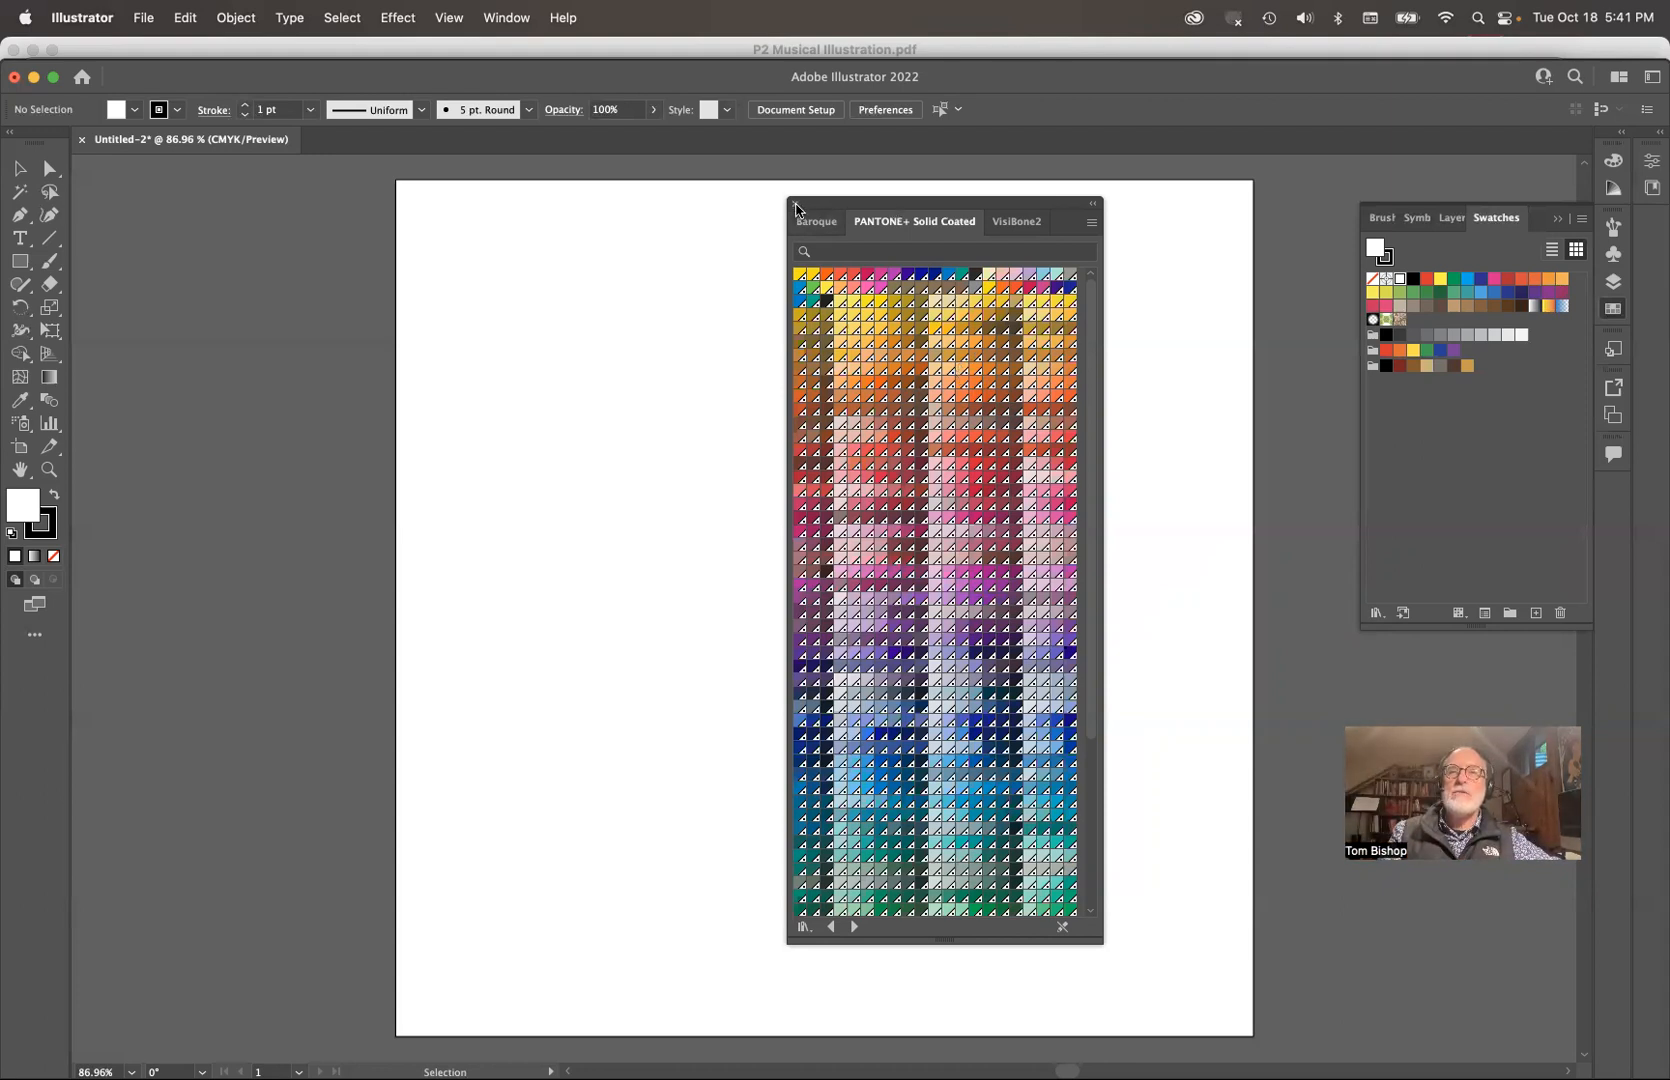
left_click(796, 207)
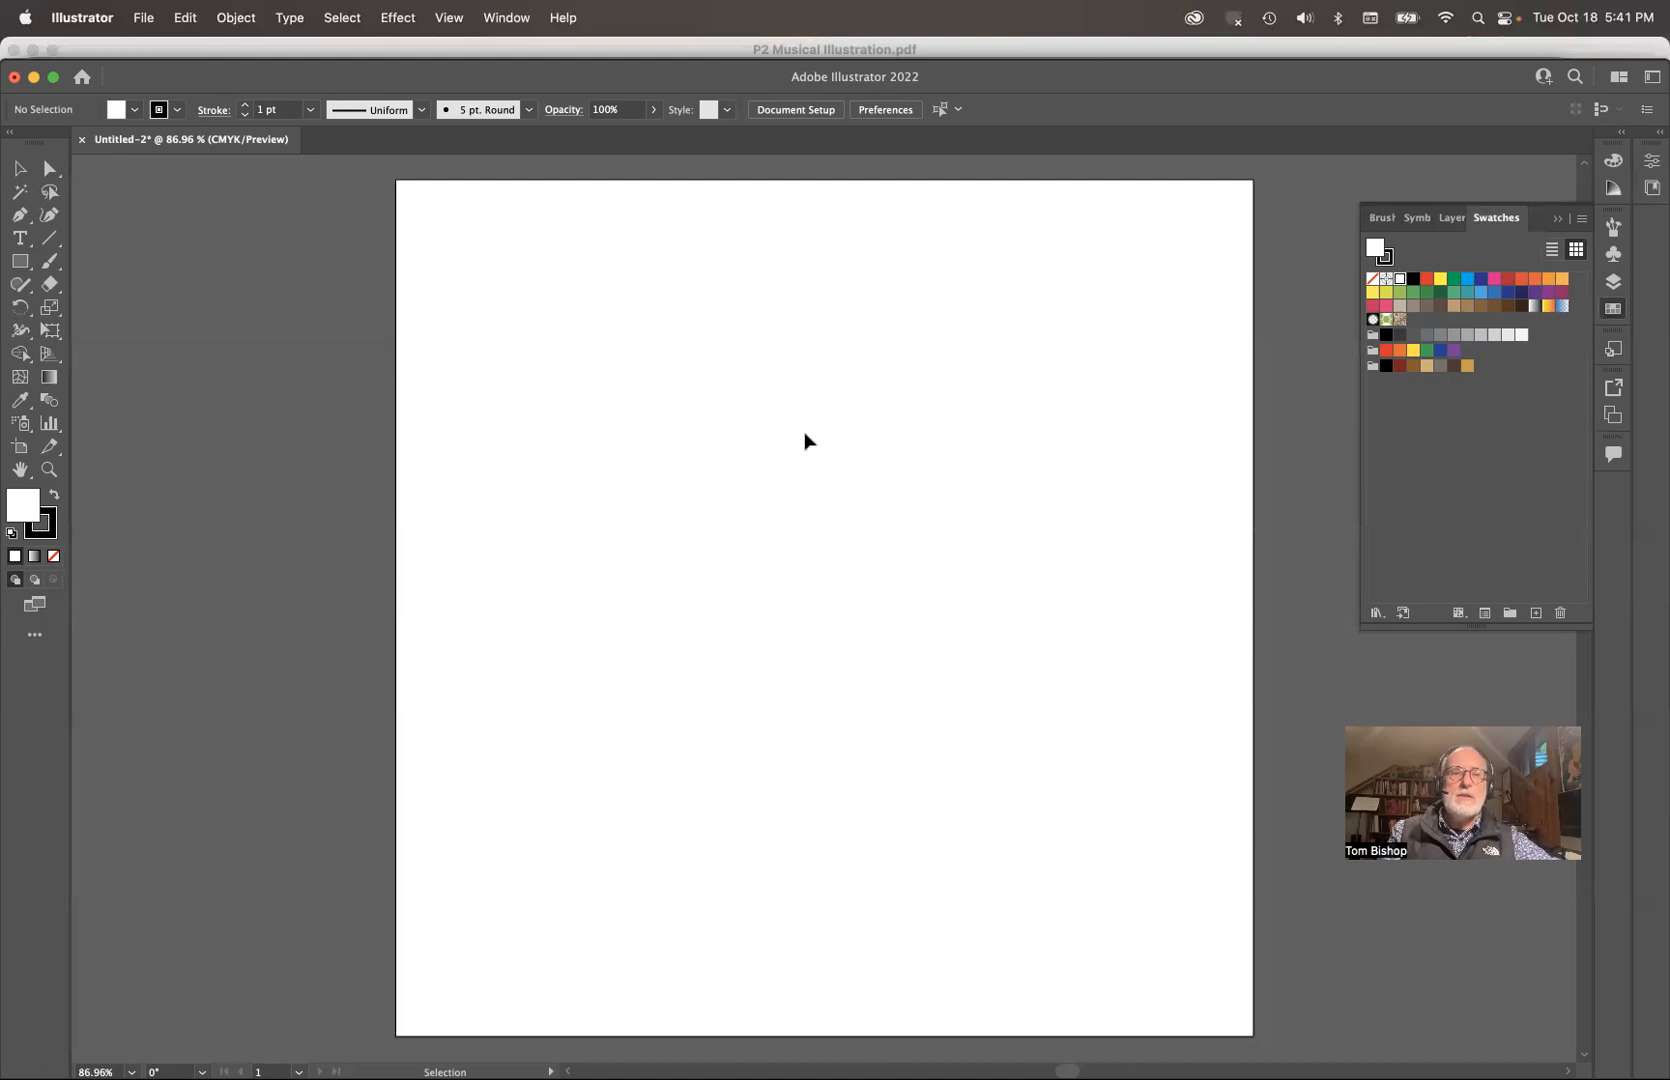
Step: Set the fill color to teal 5BC9BC with the Color Picker
double_click(22, 510)
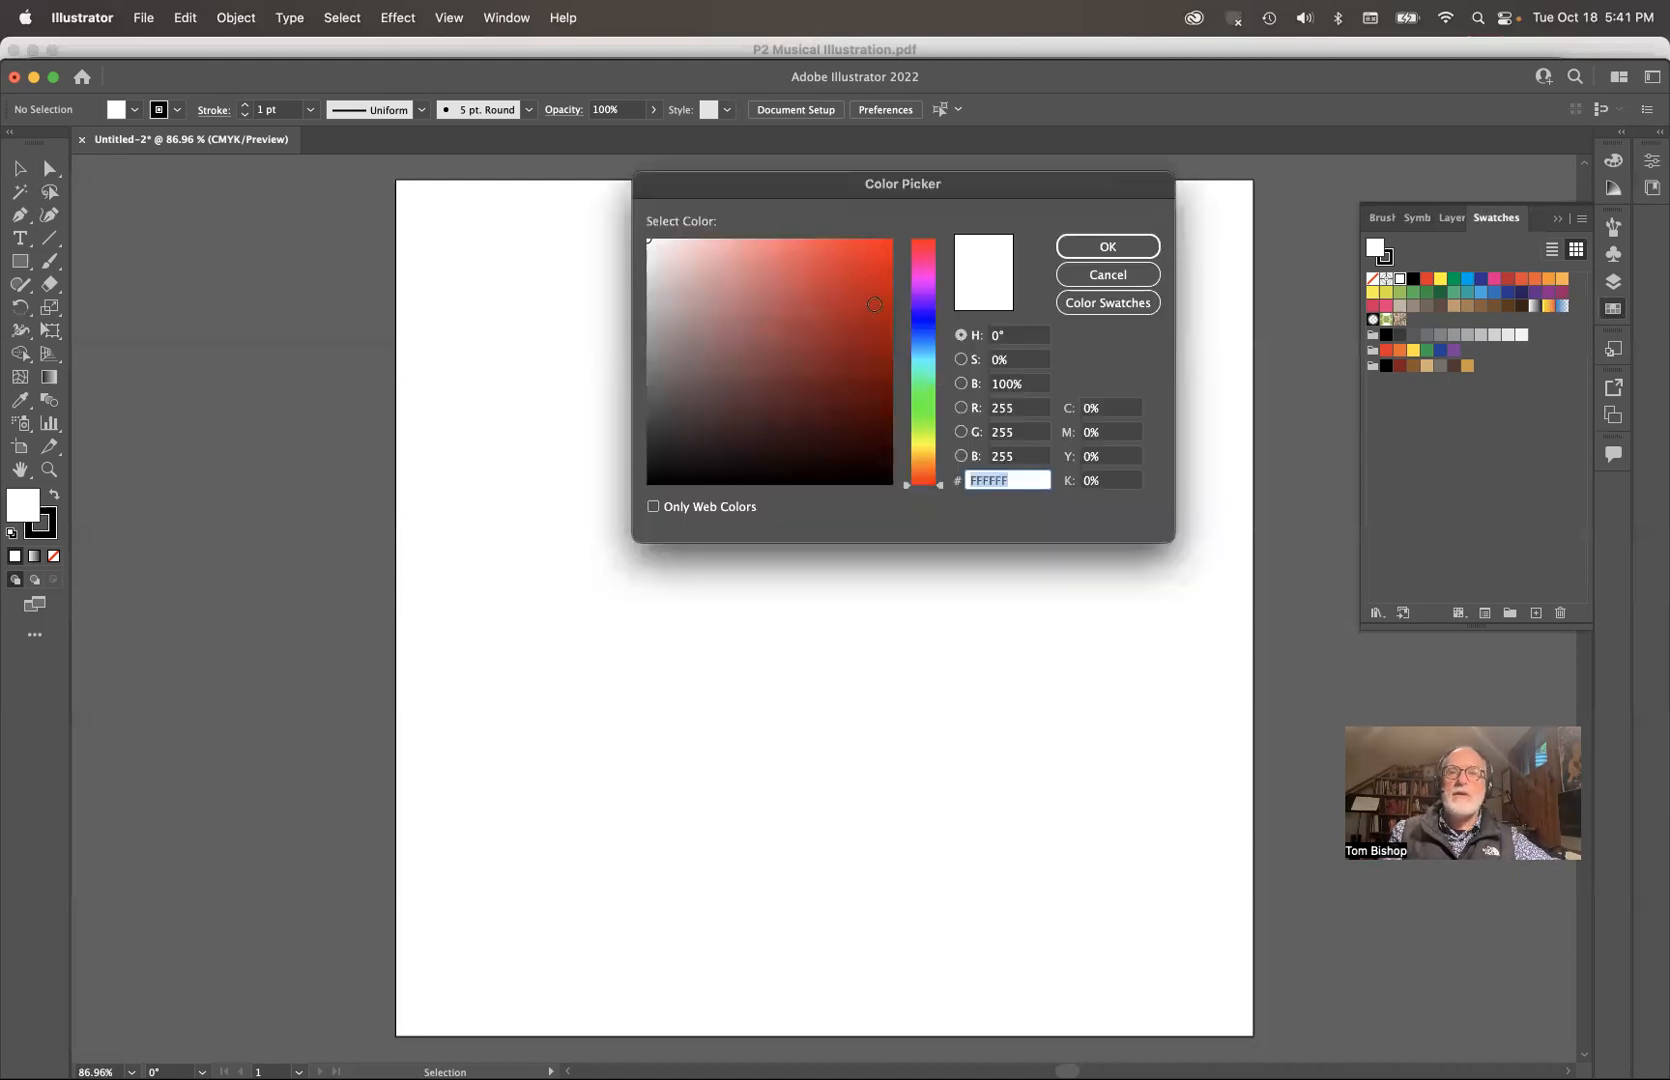
left_click(927, 368)
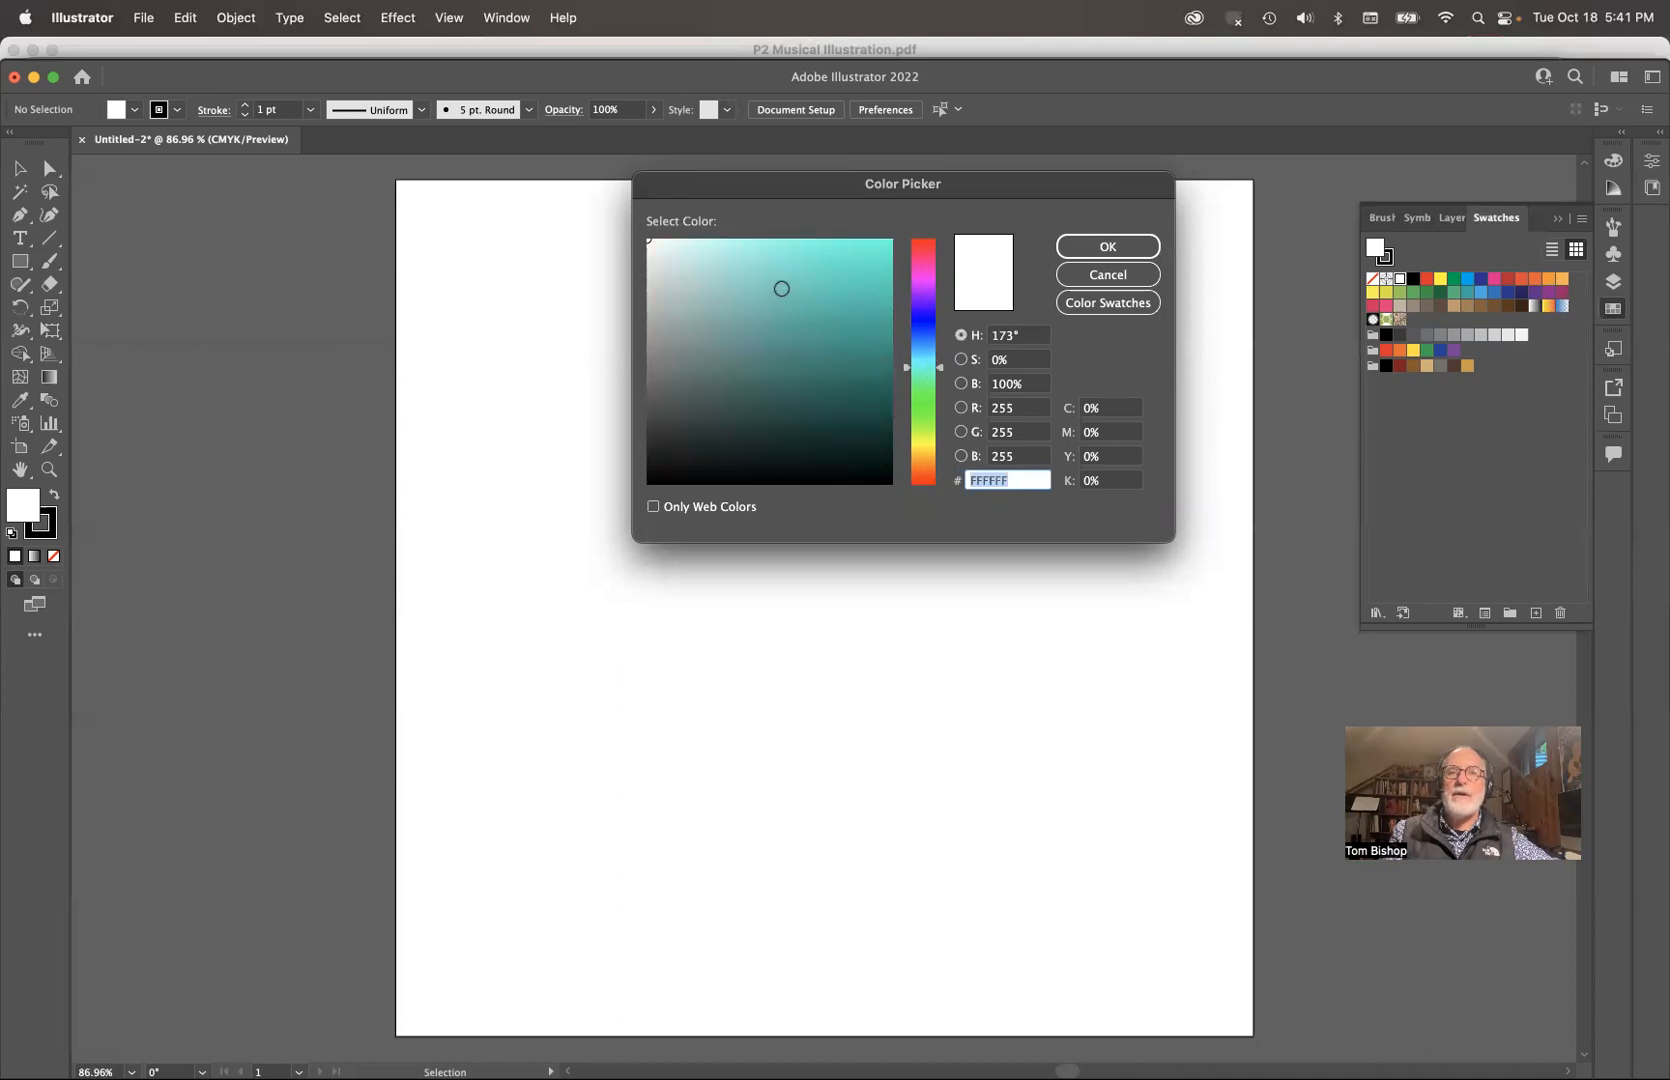
left_click(781, 288)
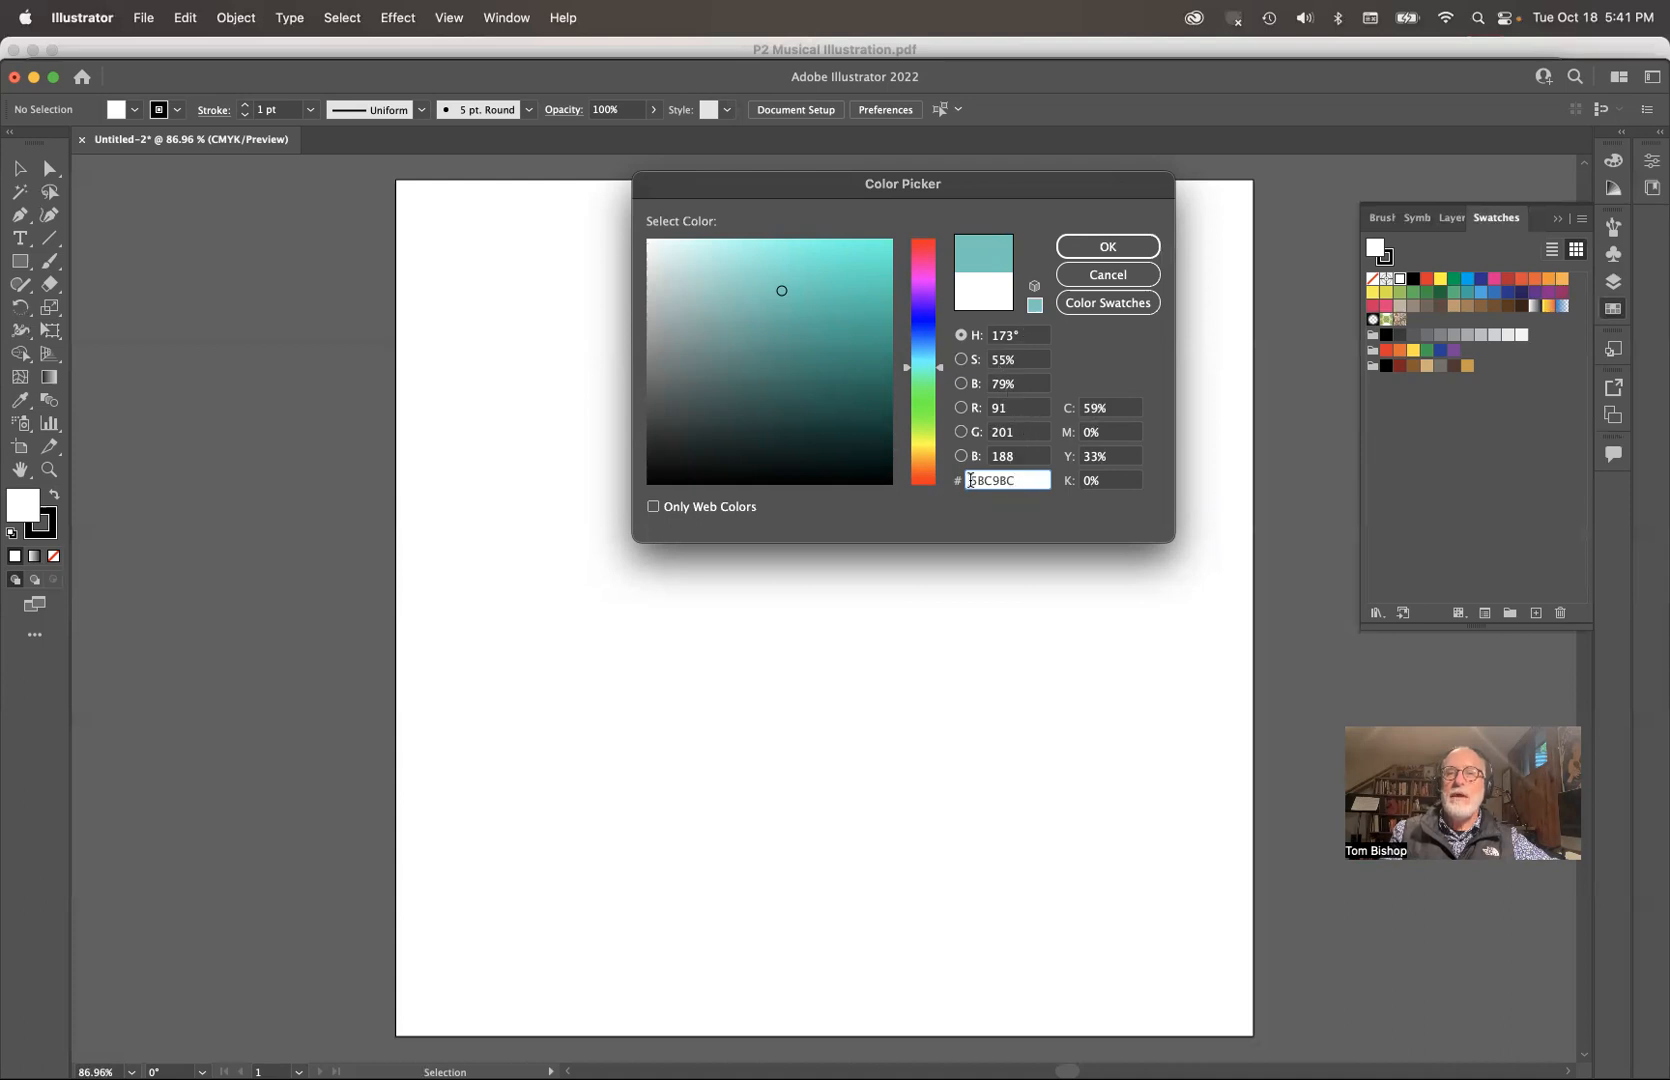
left_click(1129, 318)
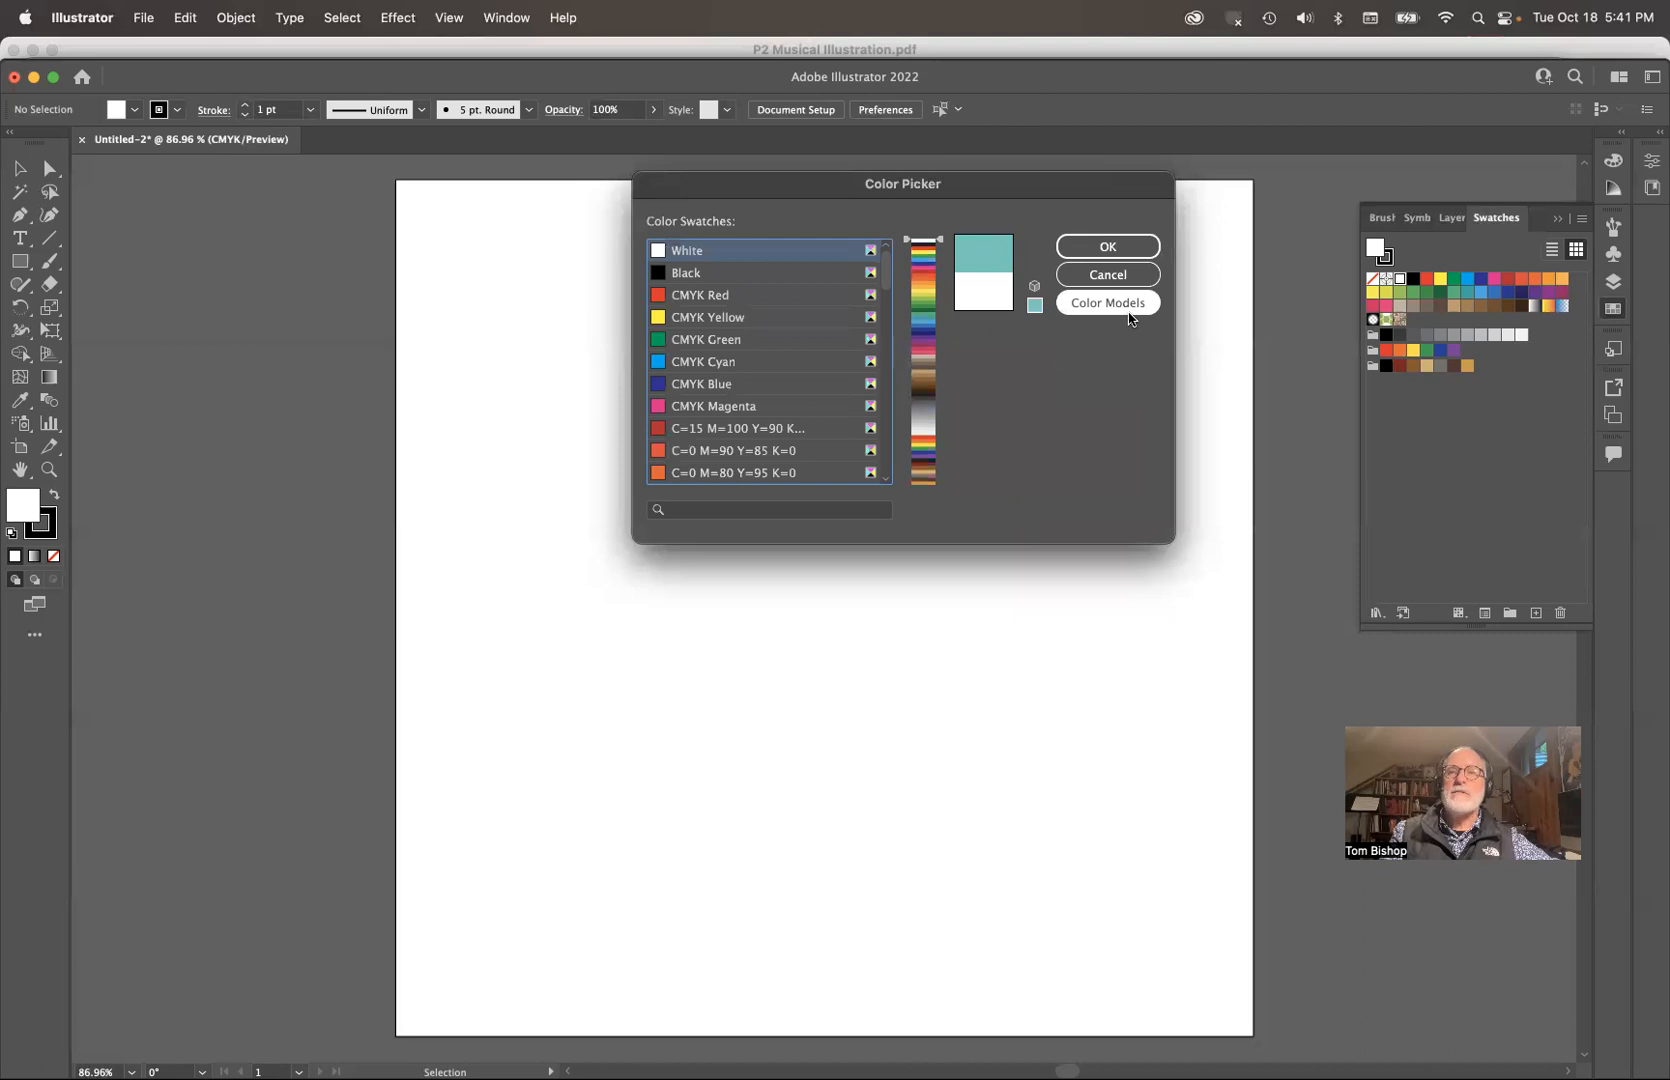
left_click(1129, 316)
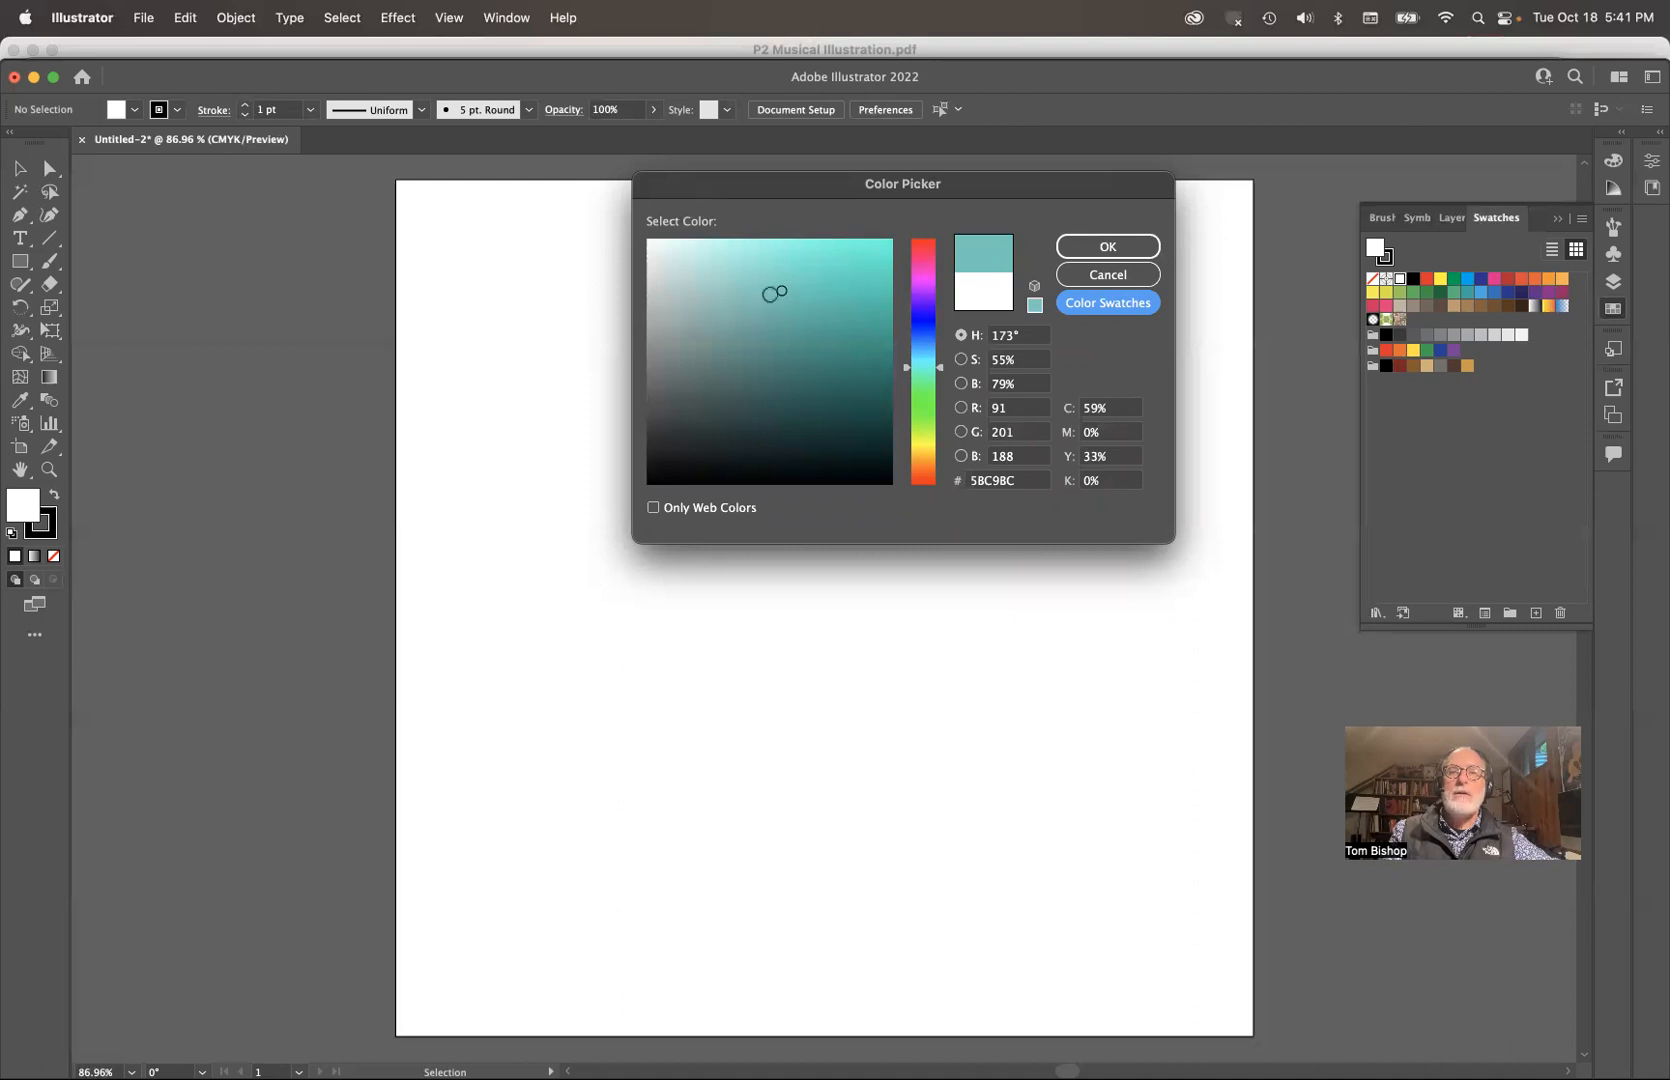
left_click(1104, 250)
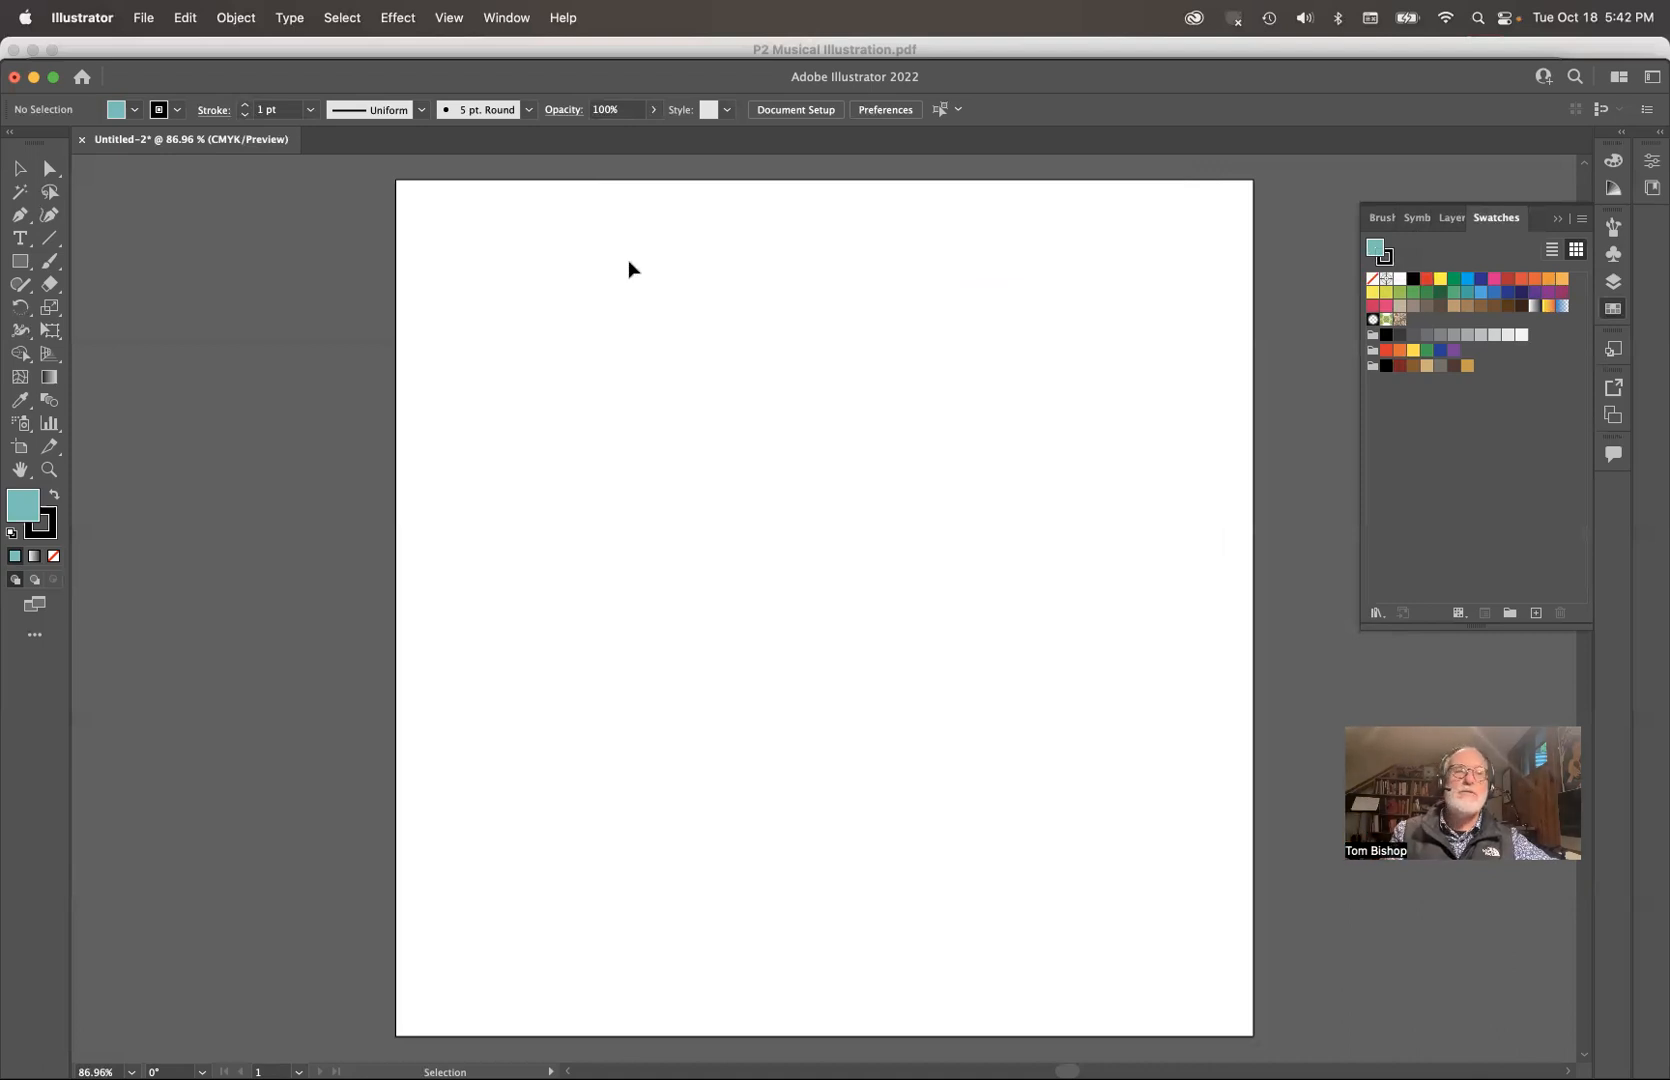
Step: Draw a teal rectangle in the upper-left area of the artboard and save its fill color as a new swatch
left_click(19, 261)
left_click_drag(515, 286, 728, 475)
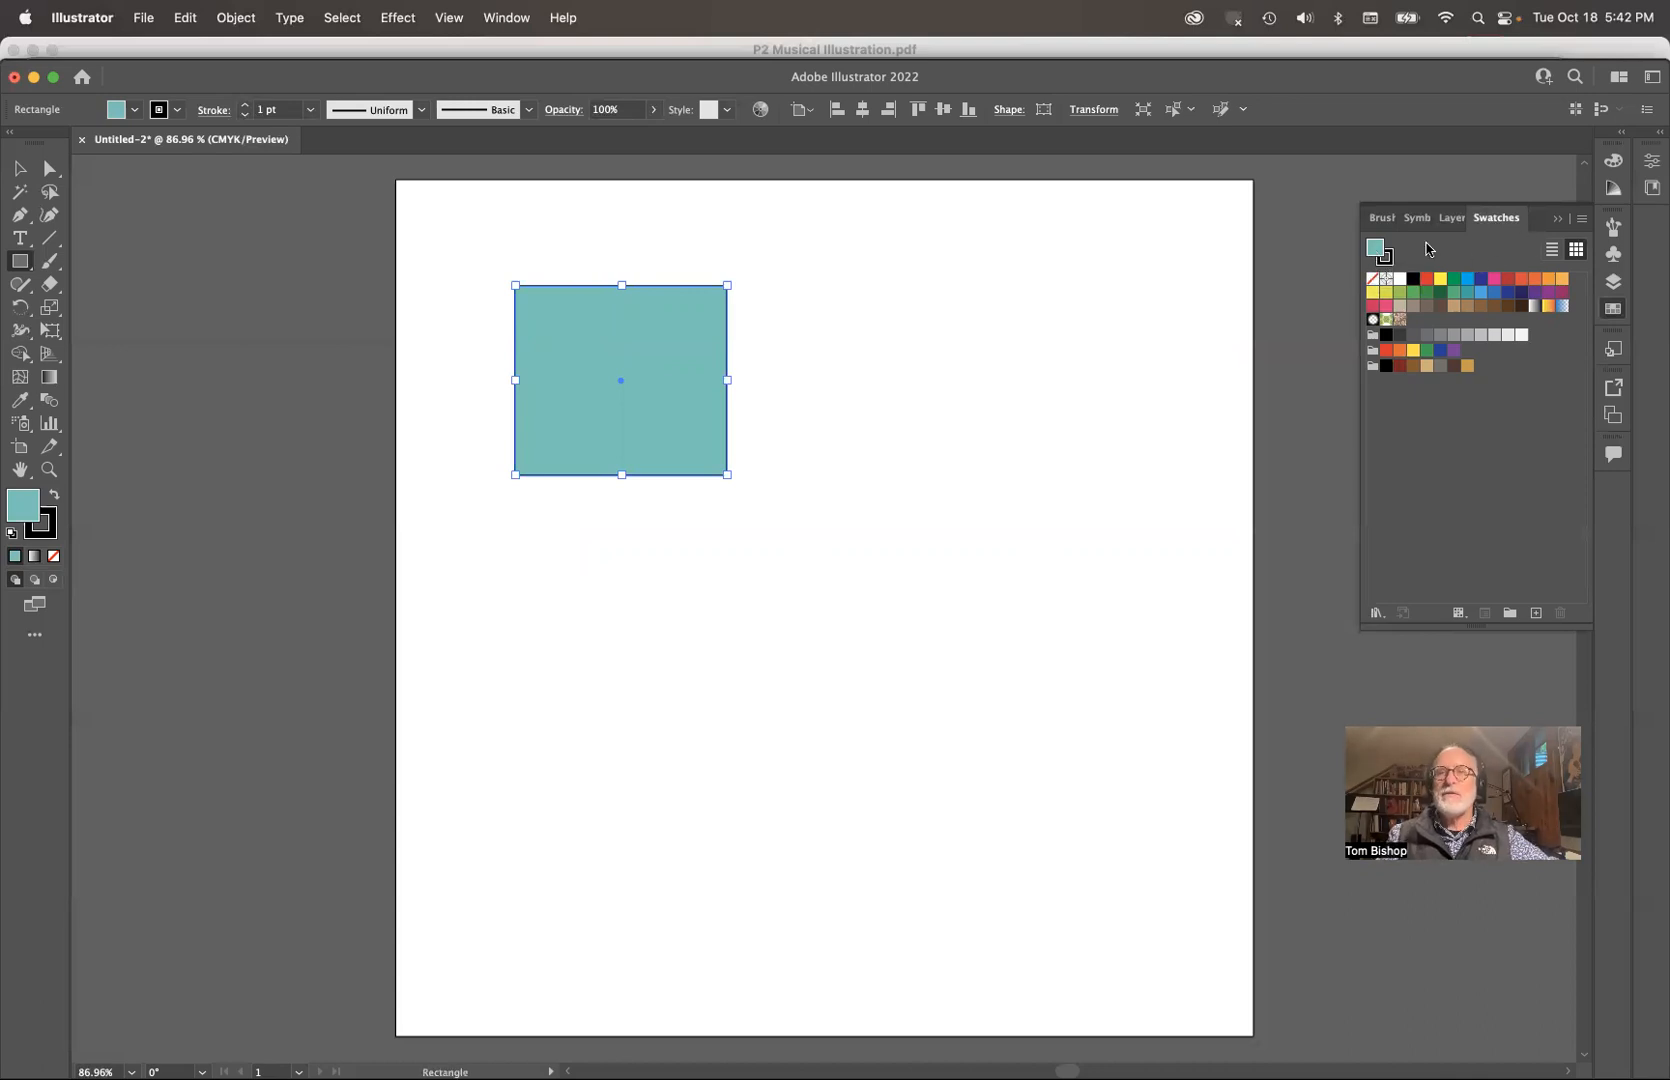
left_click_drag(1380, 252, 1416, 322)
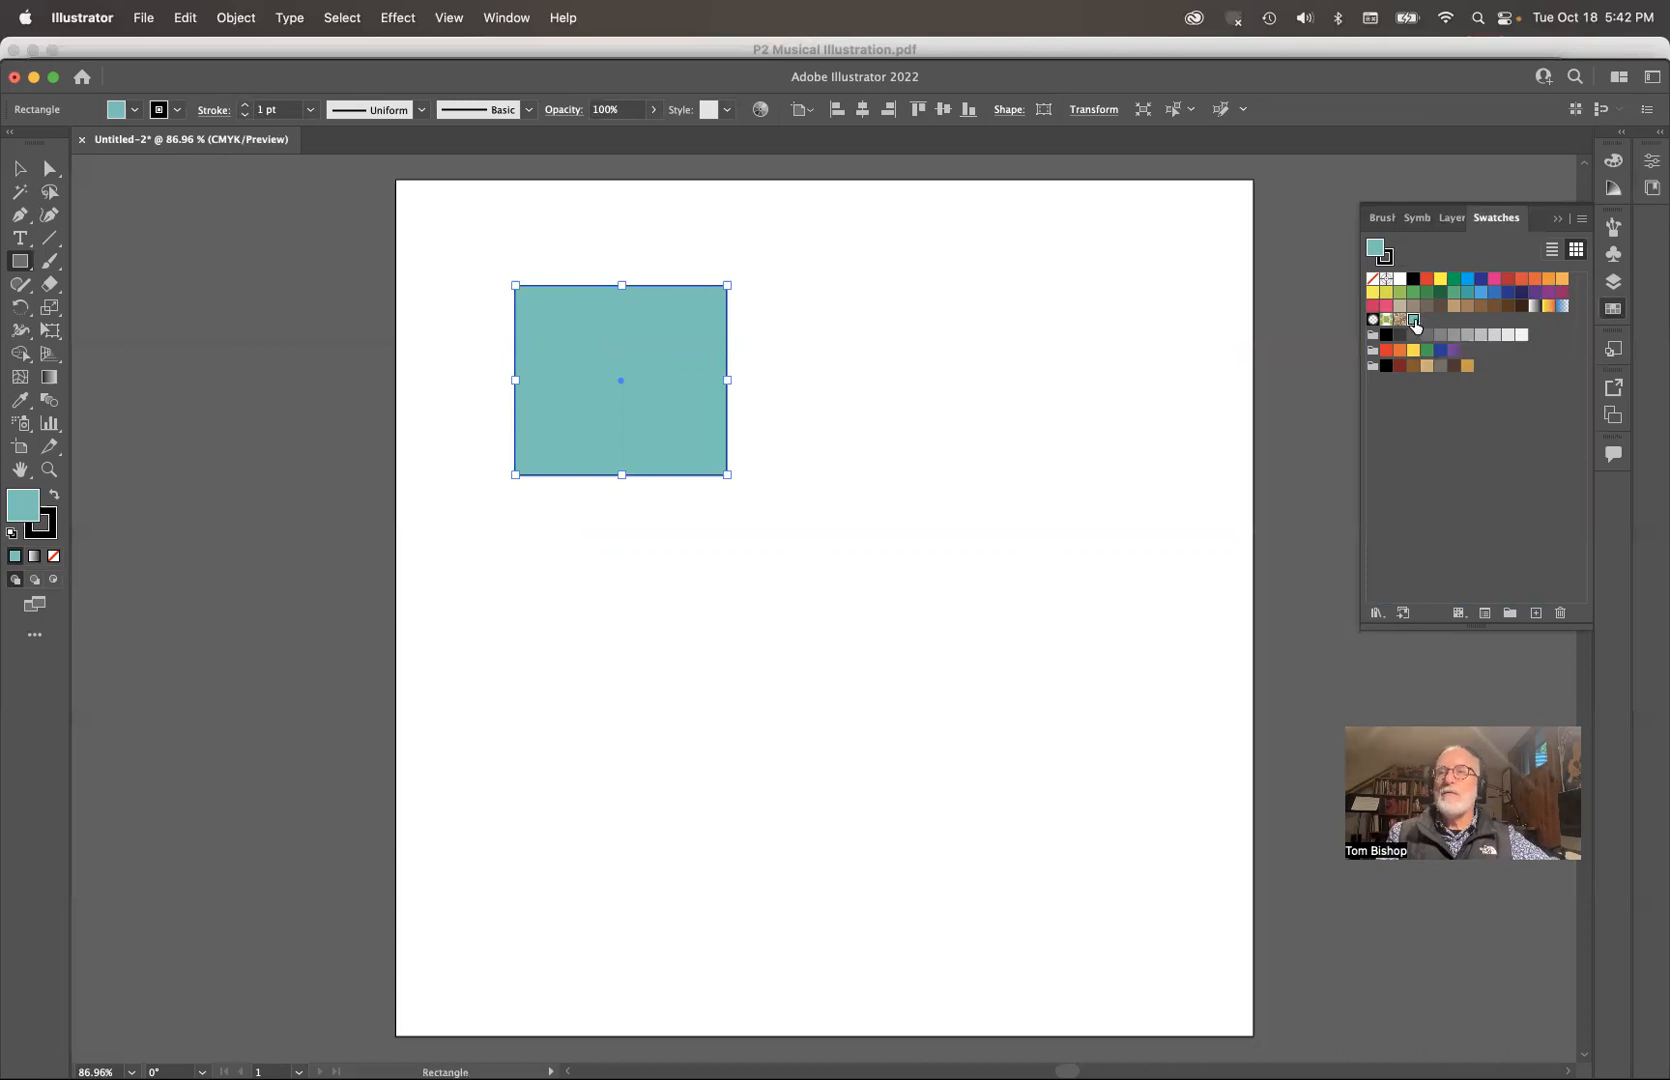
Step: Rename the new teal swatch as My Teal and make it a global process color
double_click(1414, 321)
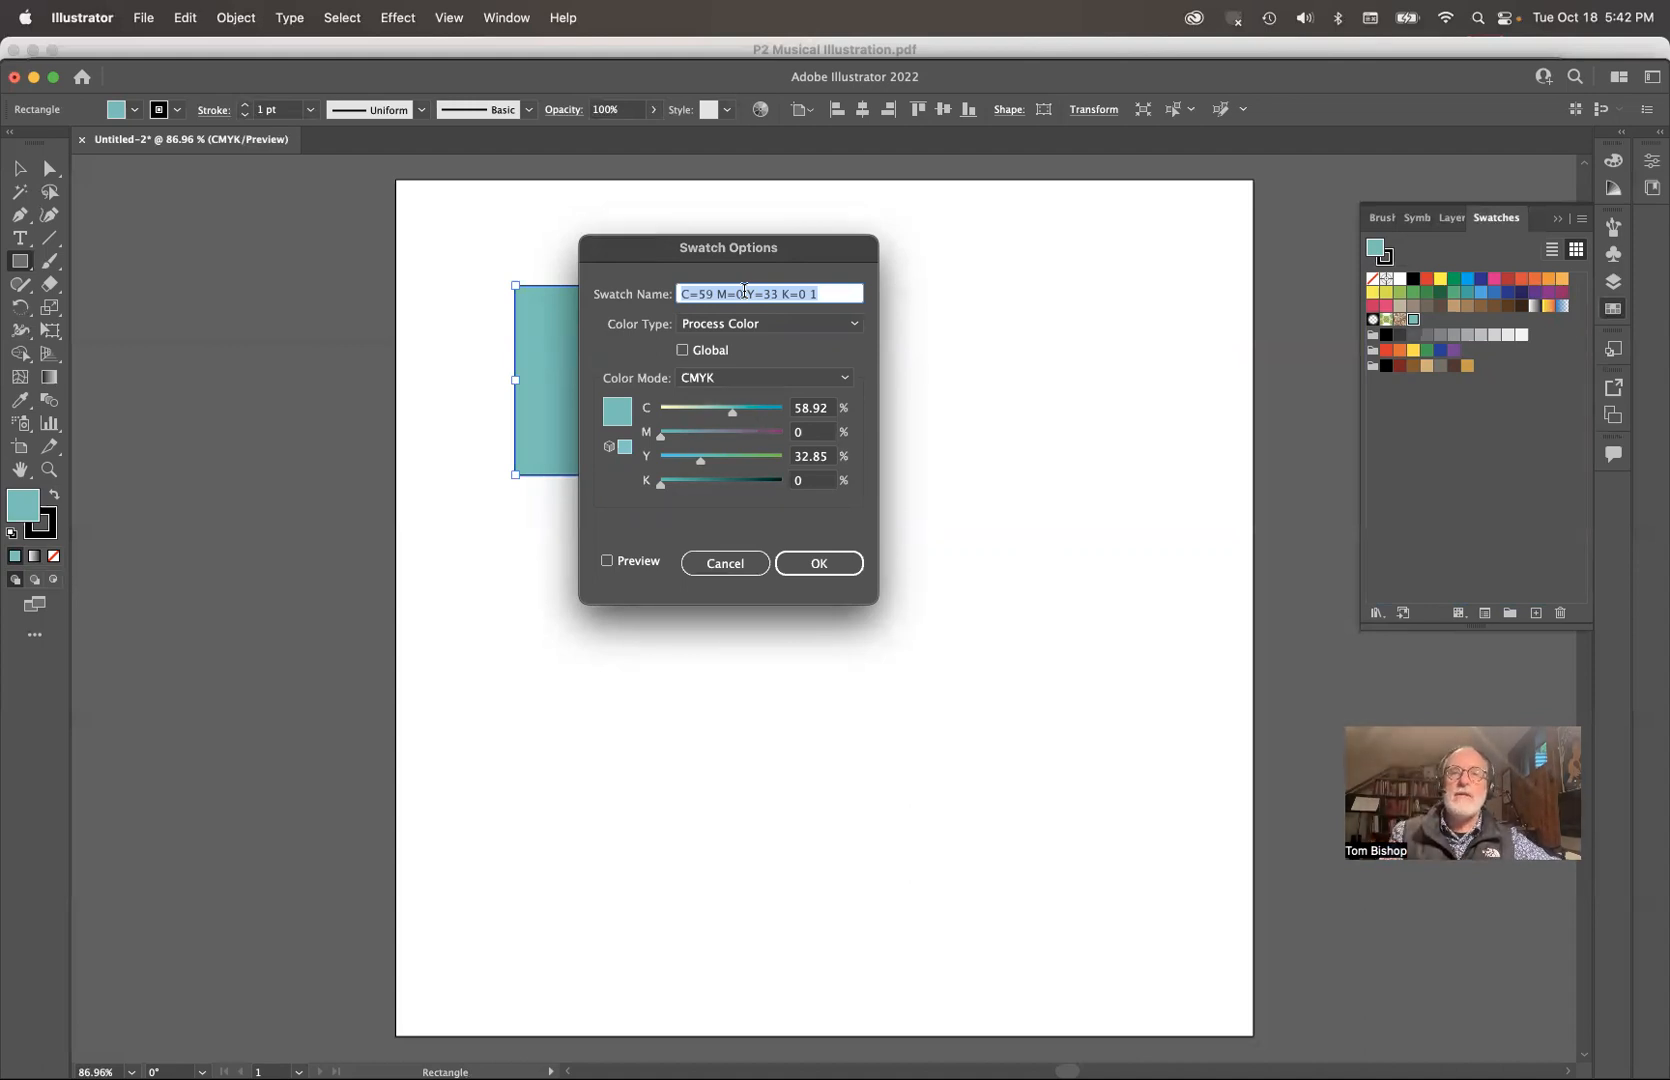
type("My Teal")
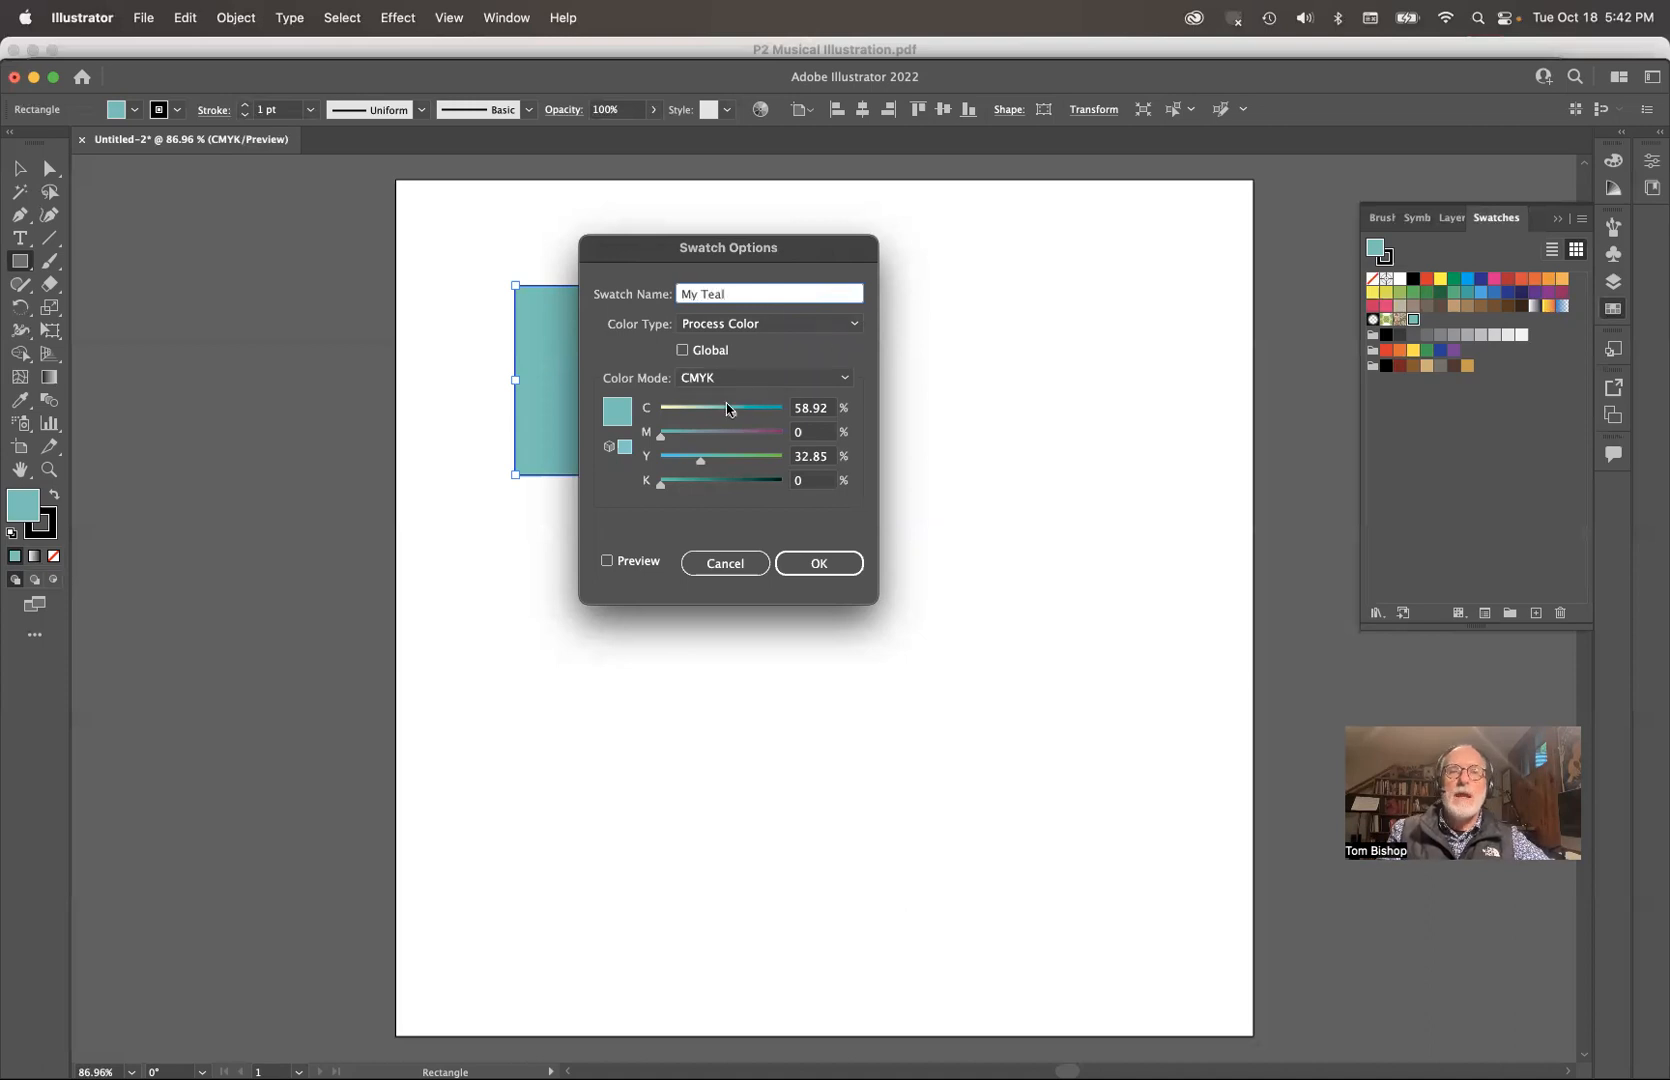
left_click(762, 324)
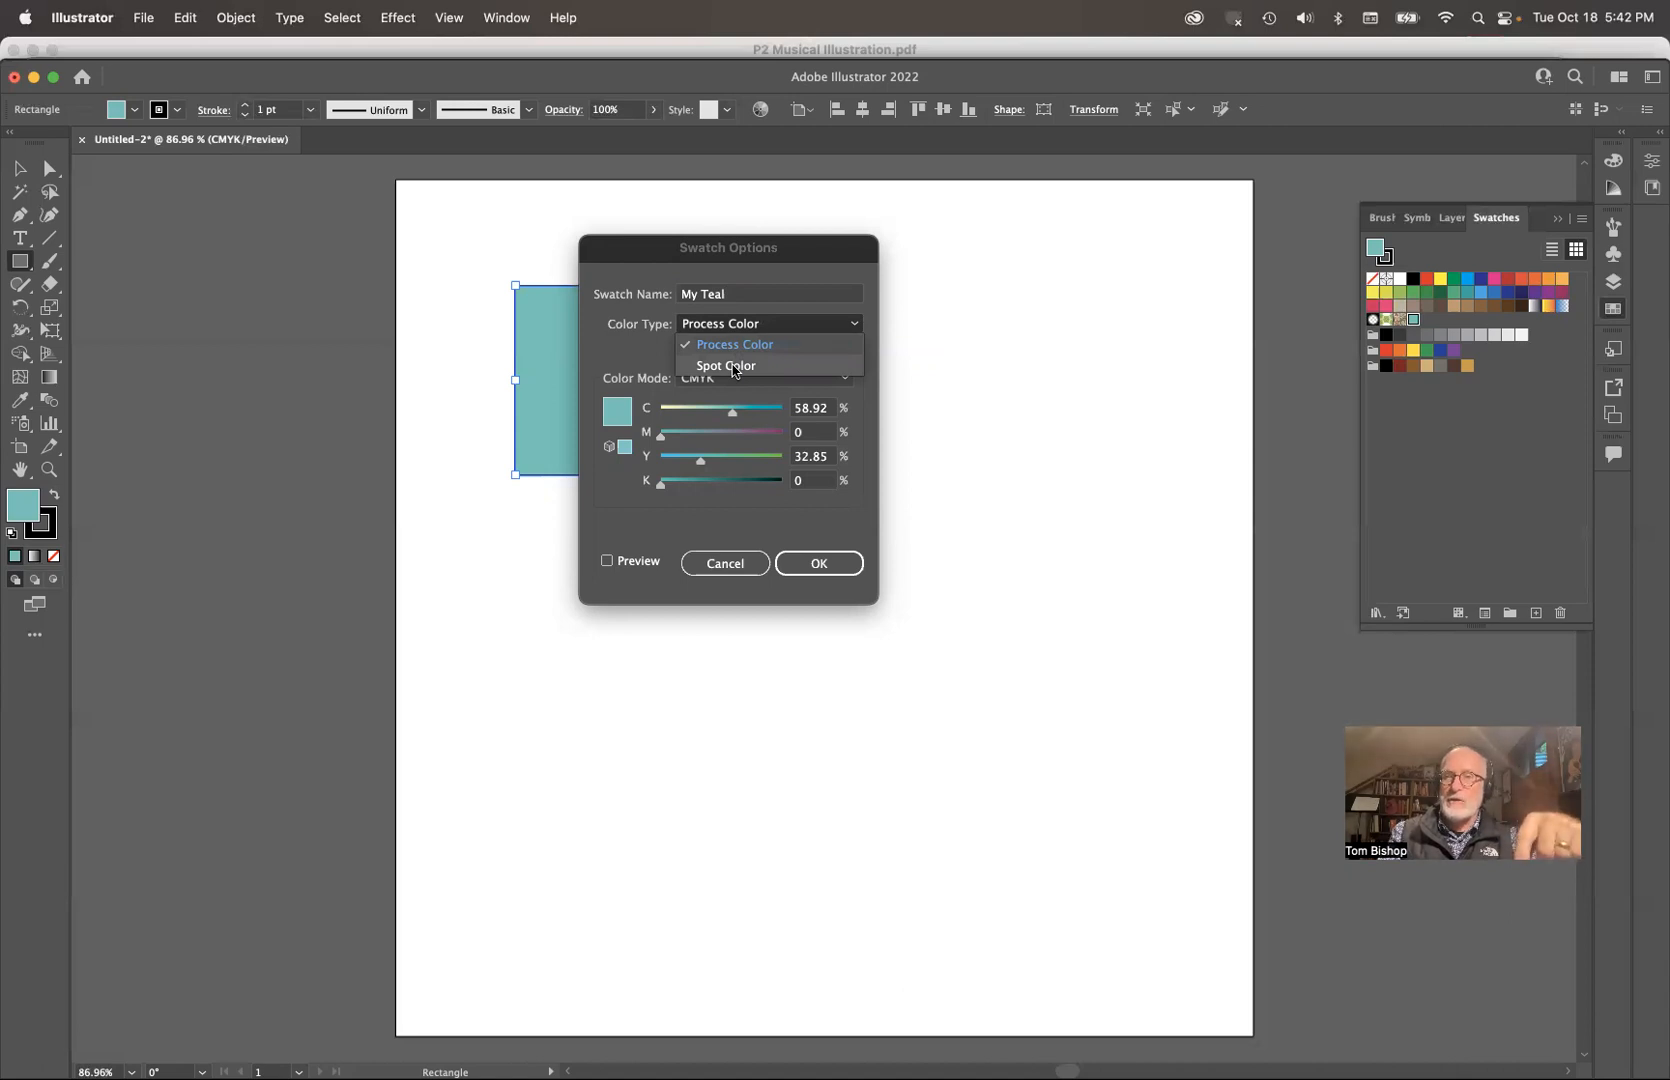
left_click(795, 270)
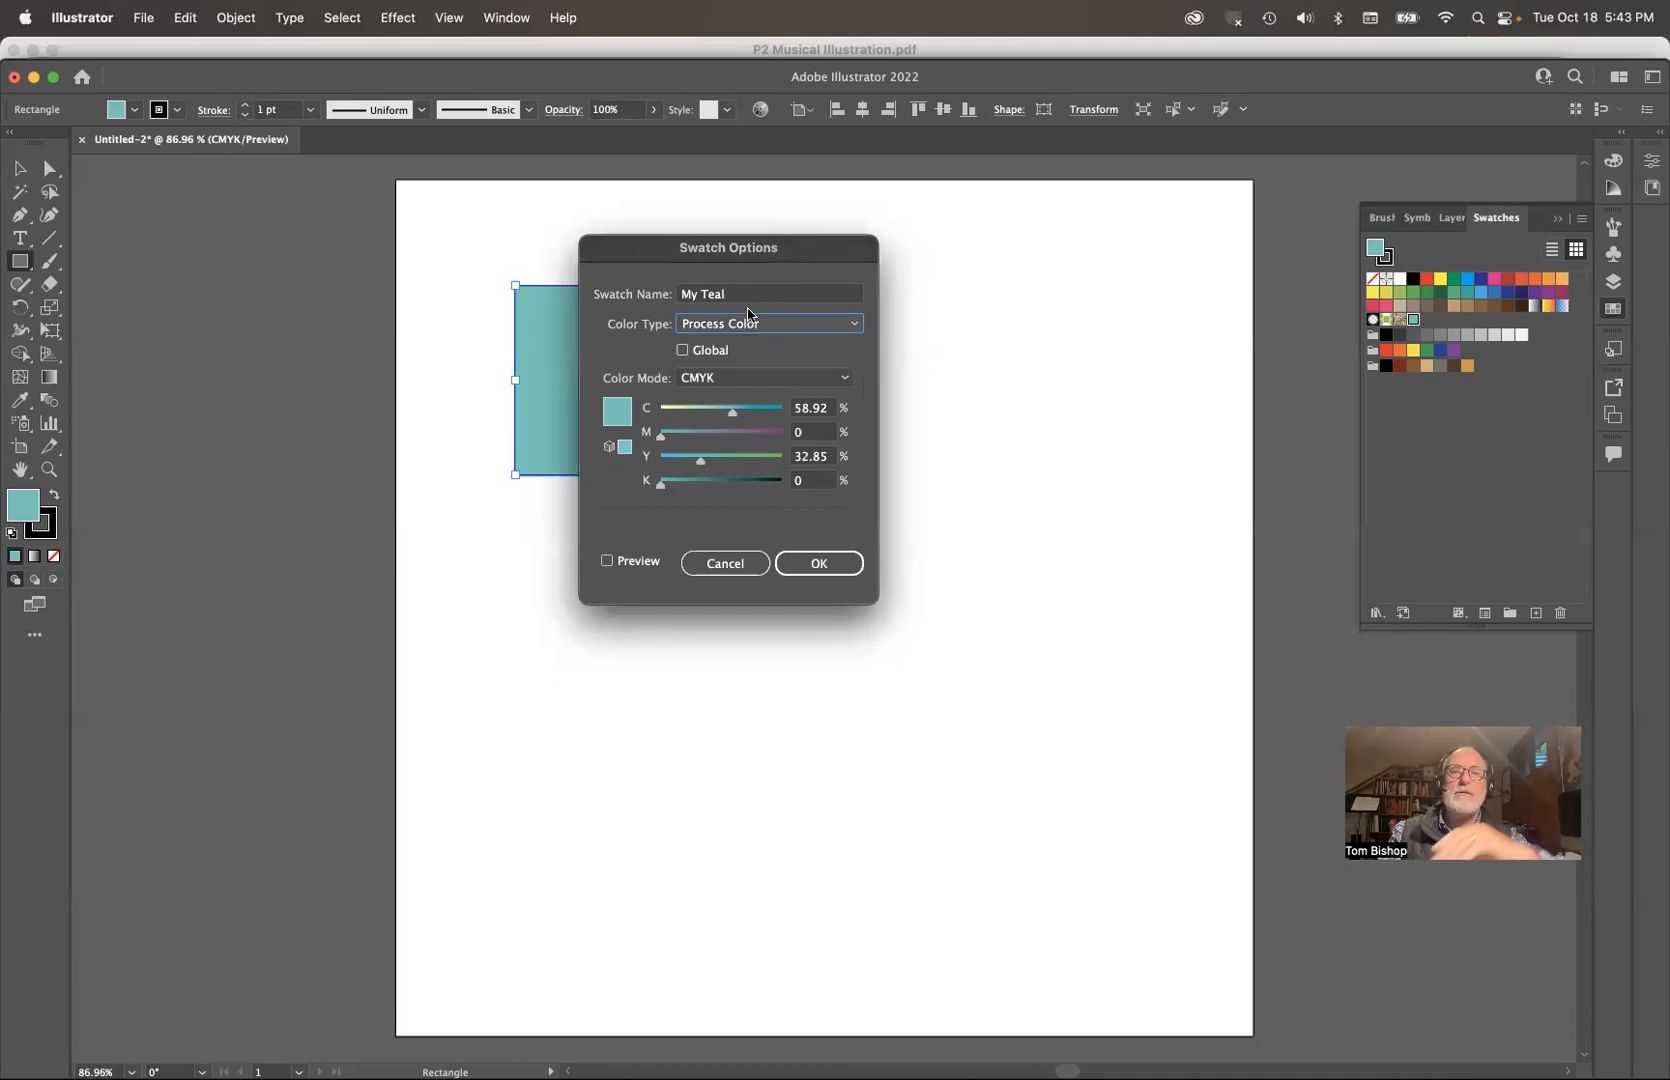
left_click(682, 352)
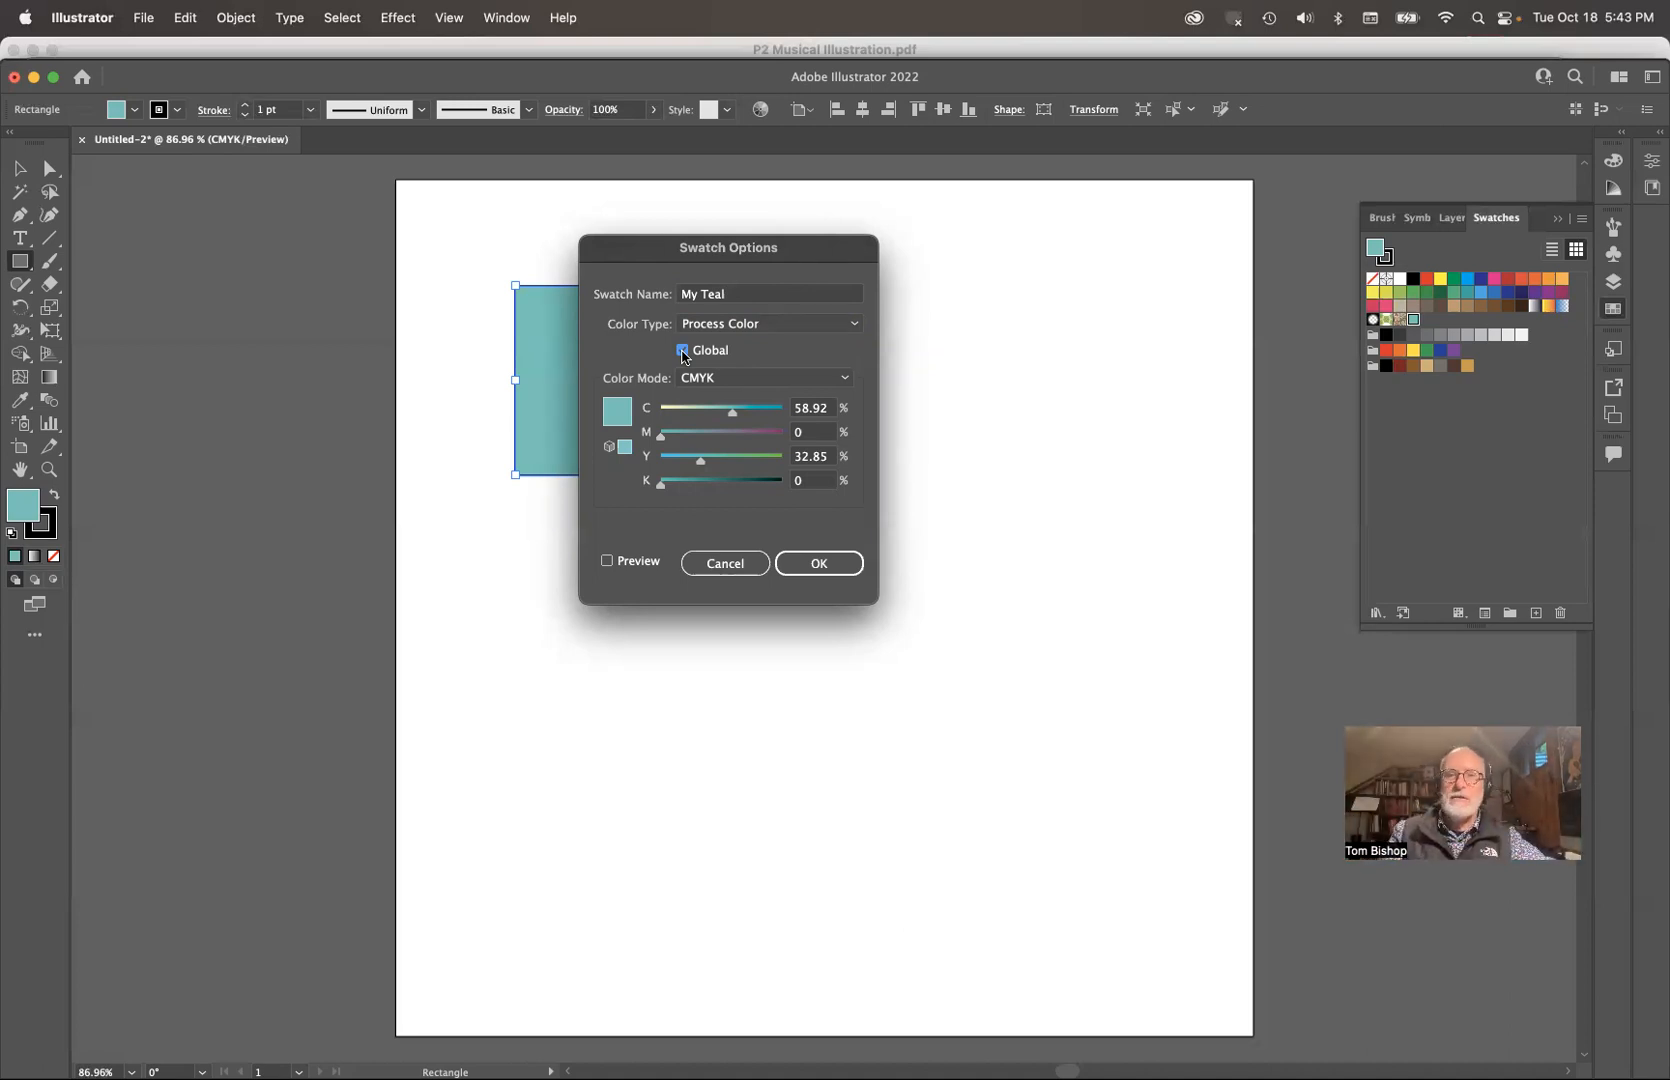
left_click(821, 564)
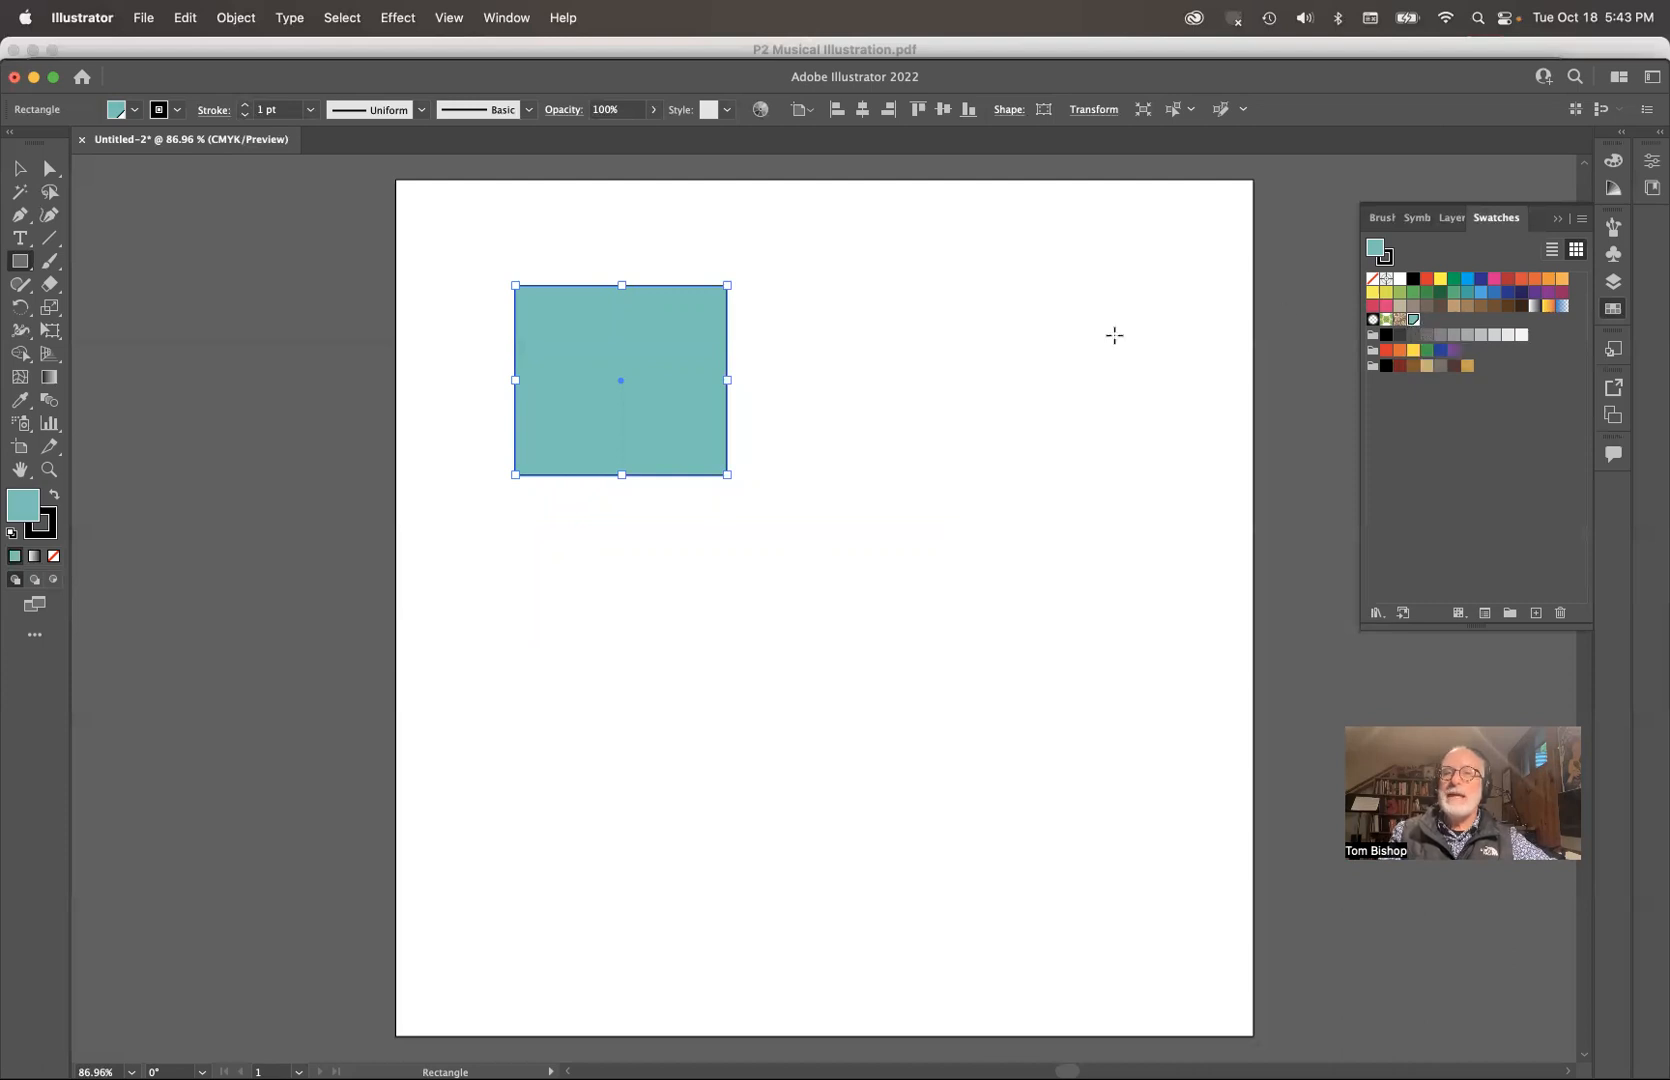
Step: Draw five teal hexagons of varying size and rotation around the artboard with the Polygon tool
left_click(22, 265)
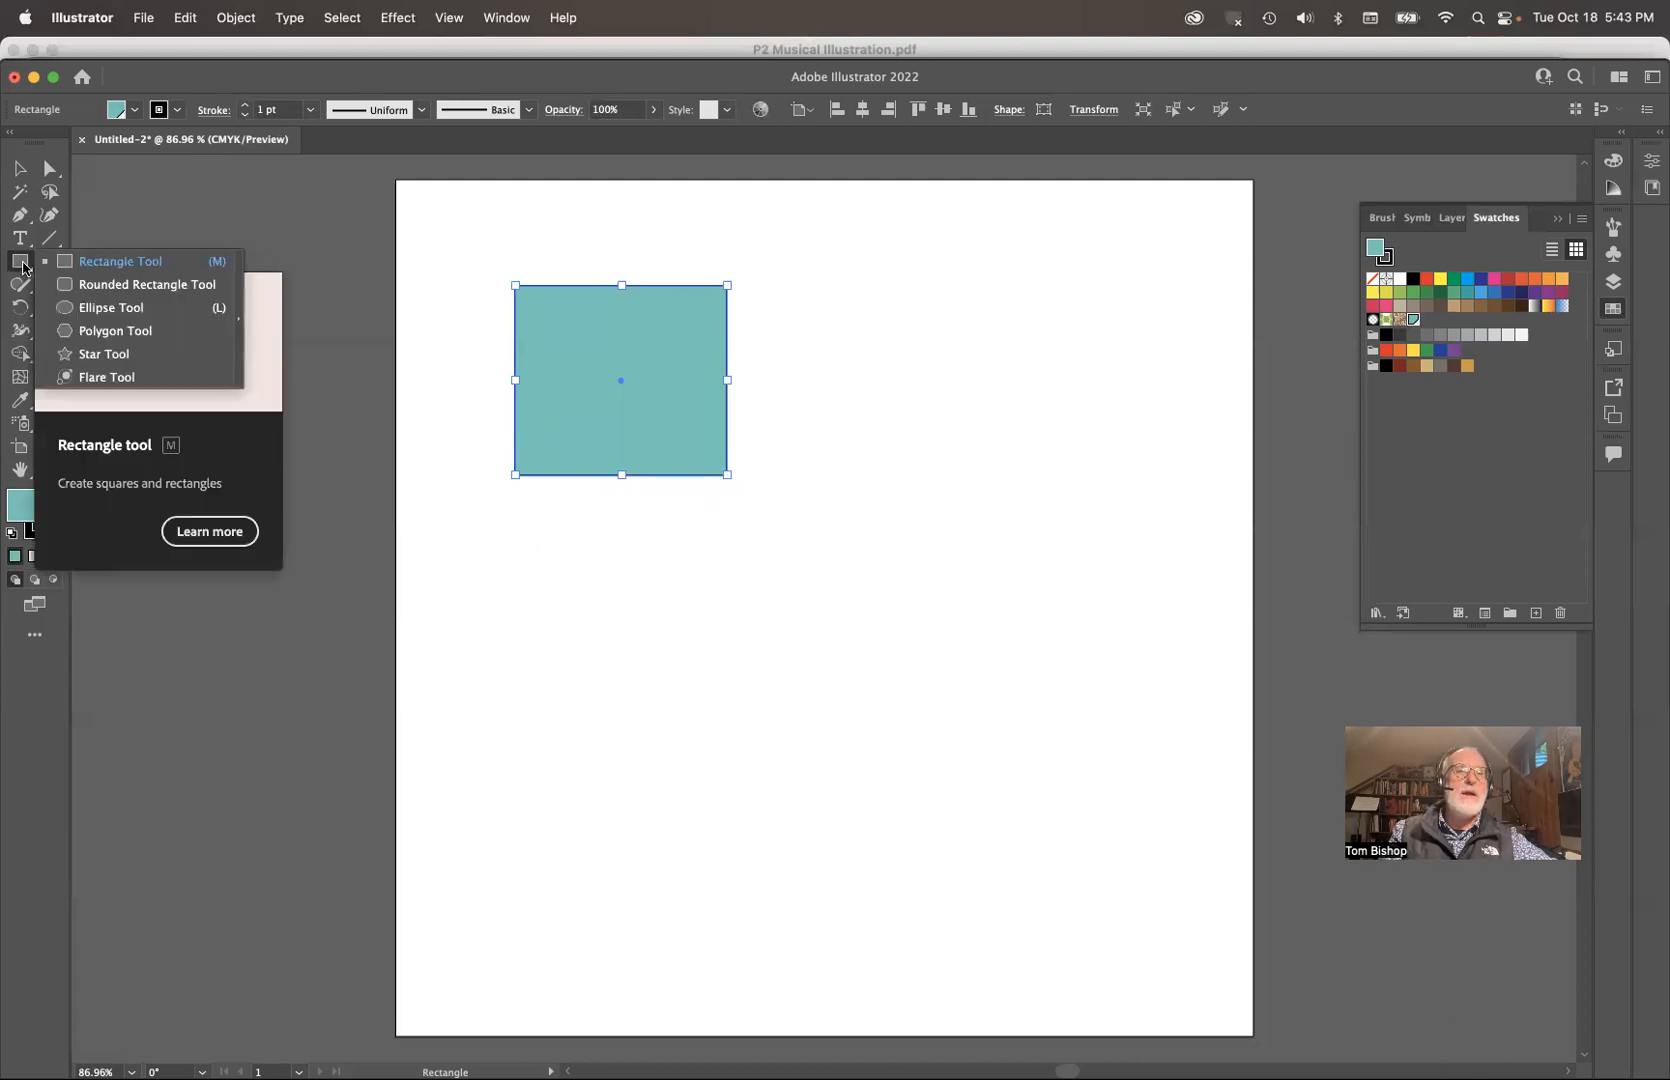
left_click(101, 331)
left_click_drag(980, 339, 1030, 390)
left_click_drag(895, 559, 896, 620)
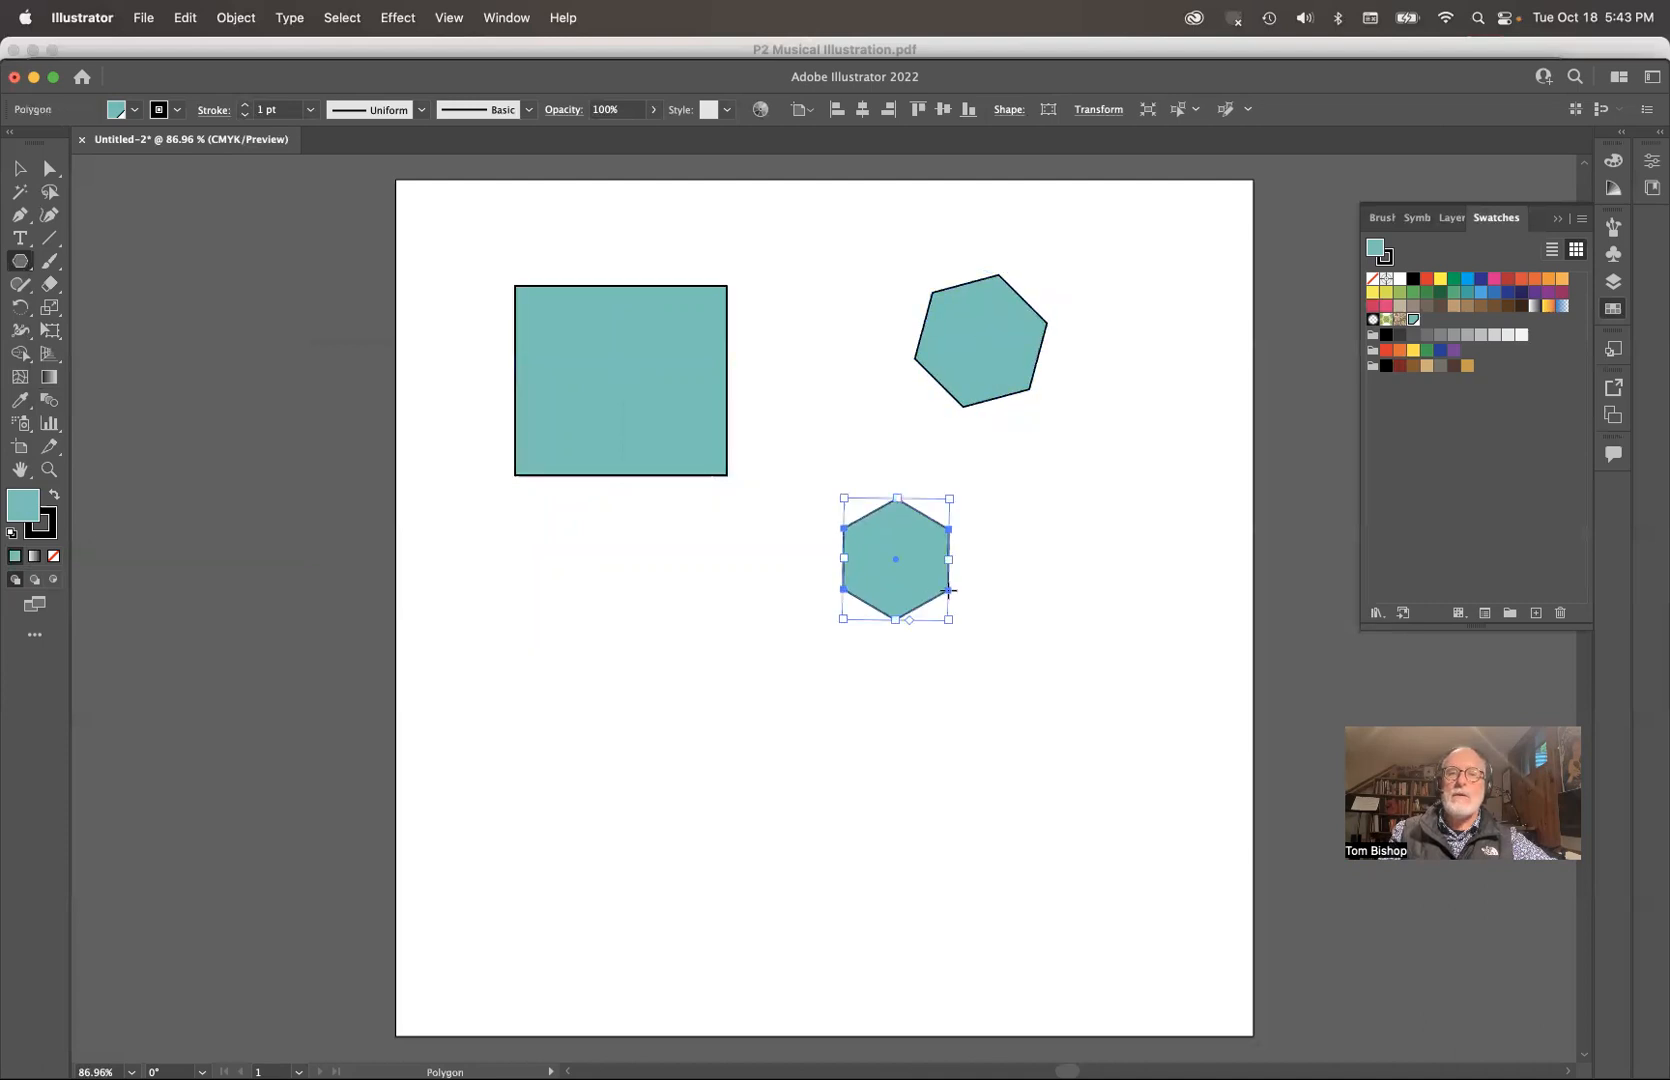
left_click_drag(679, 696, 540, 796)
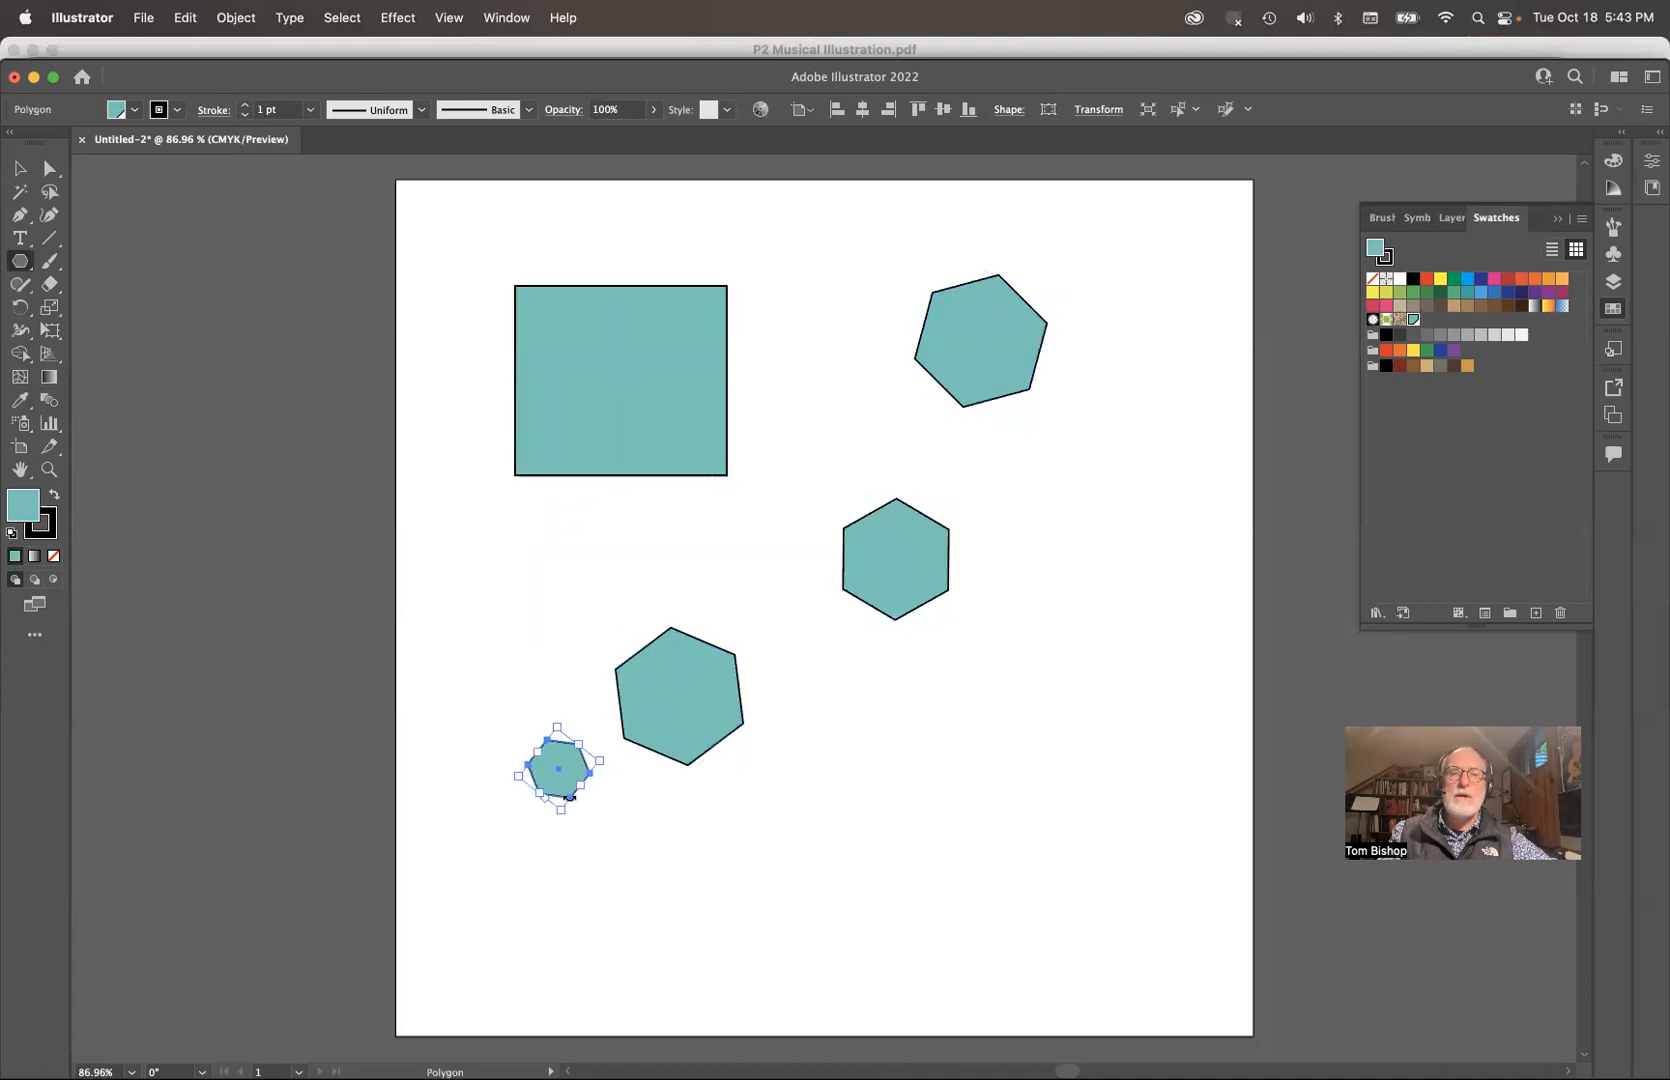
left_click_drag(986, 664, 1016, 716)
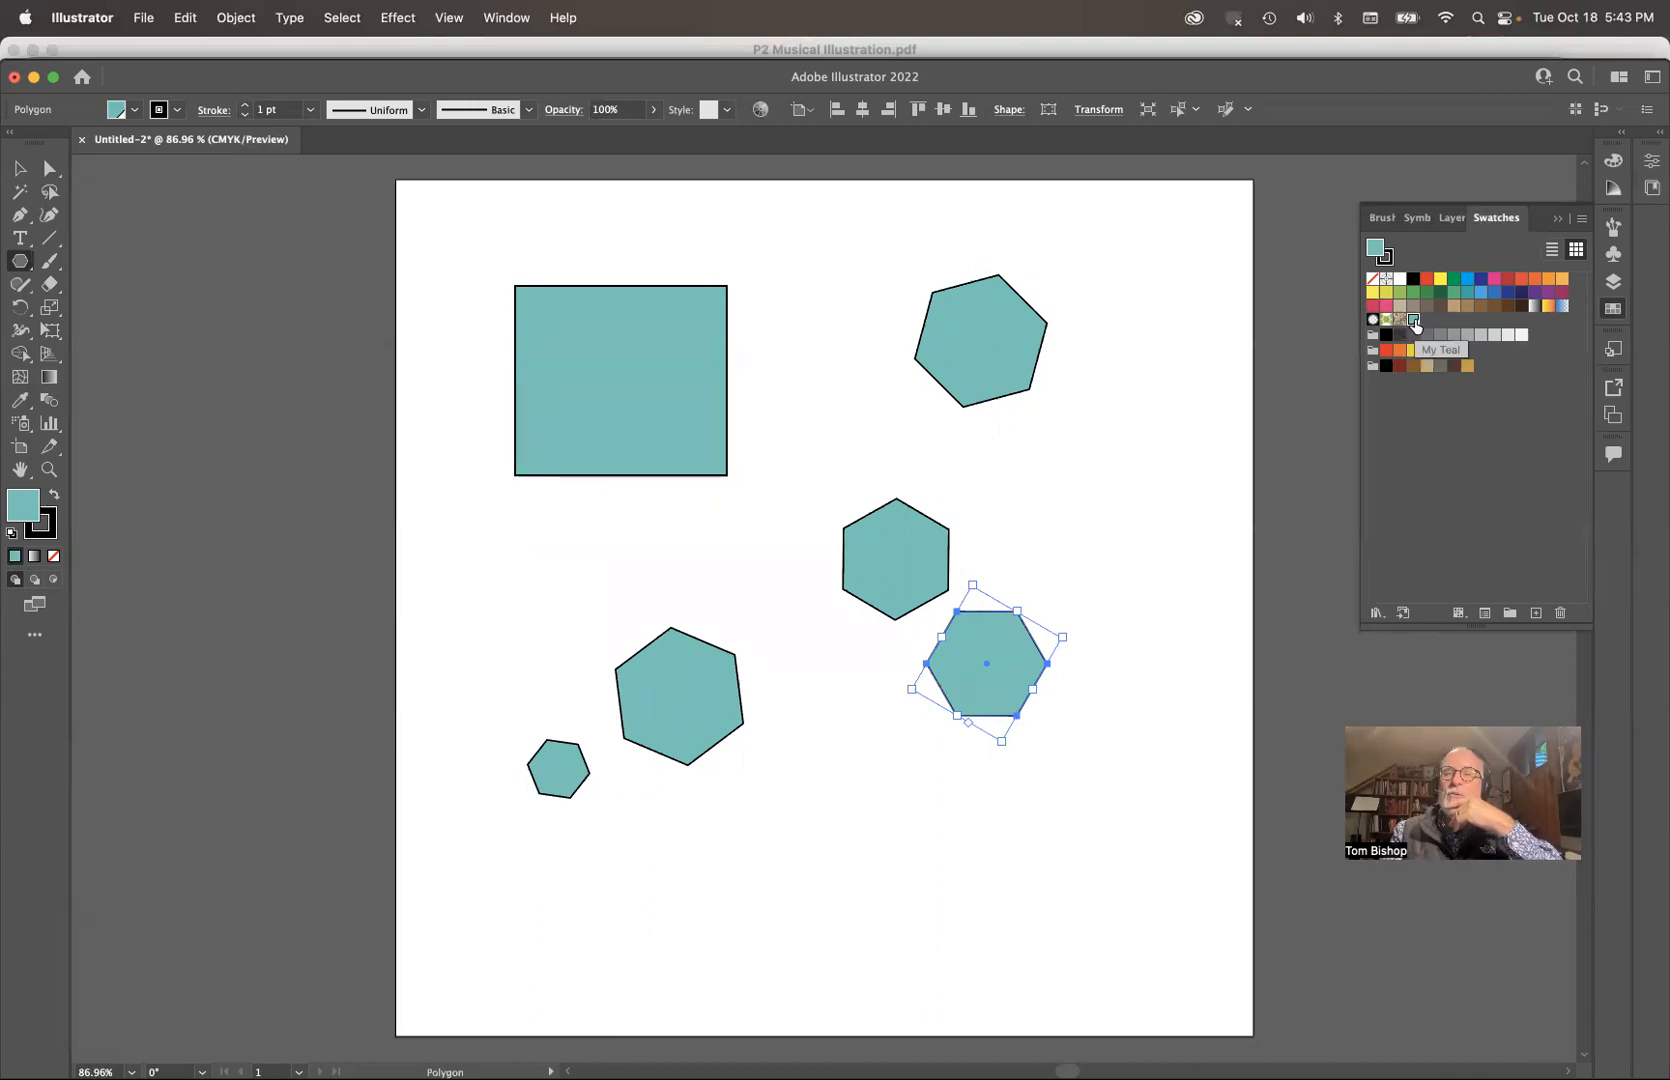
Step: Set the cyan value of the My Teal global swatch to 31%
double_click(1413, 320)
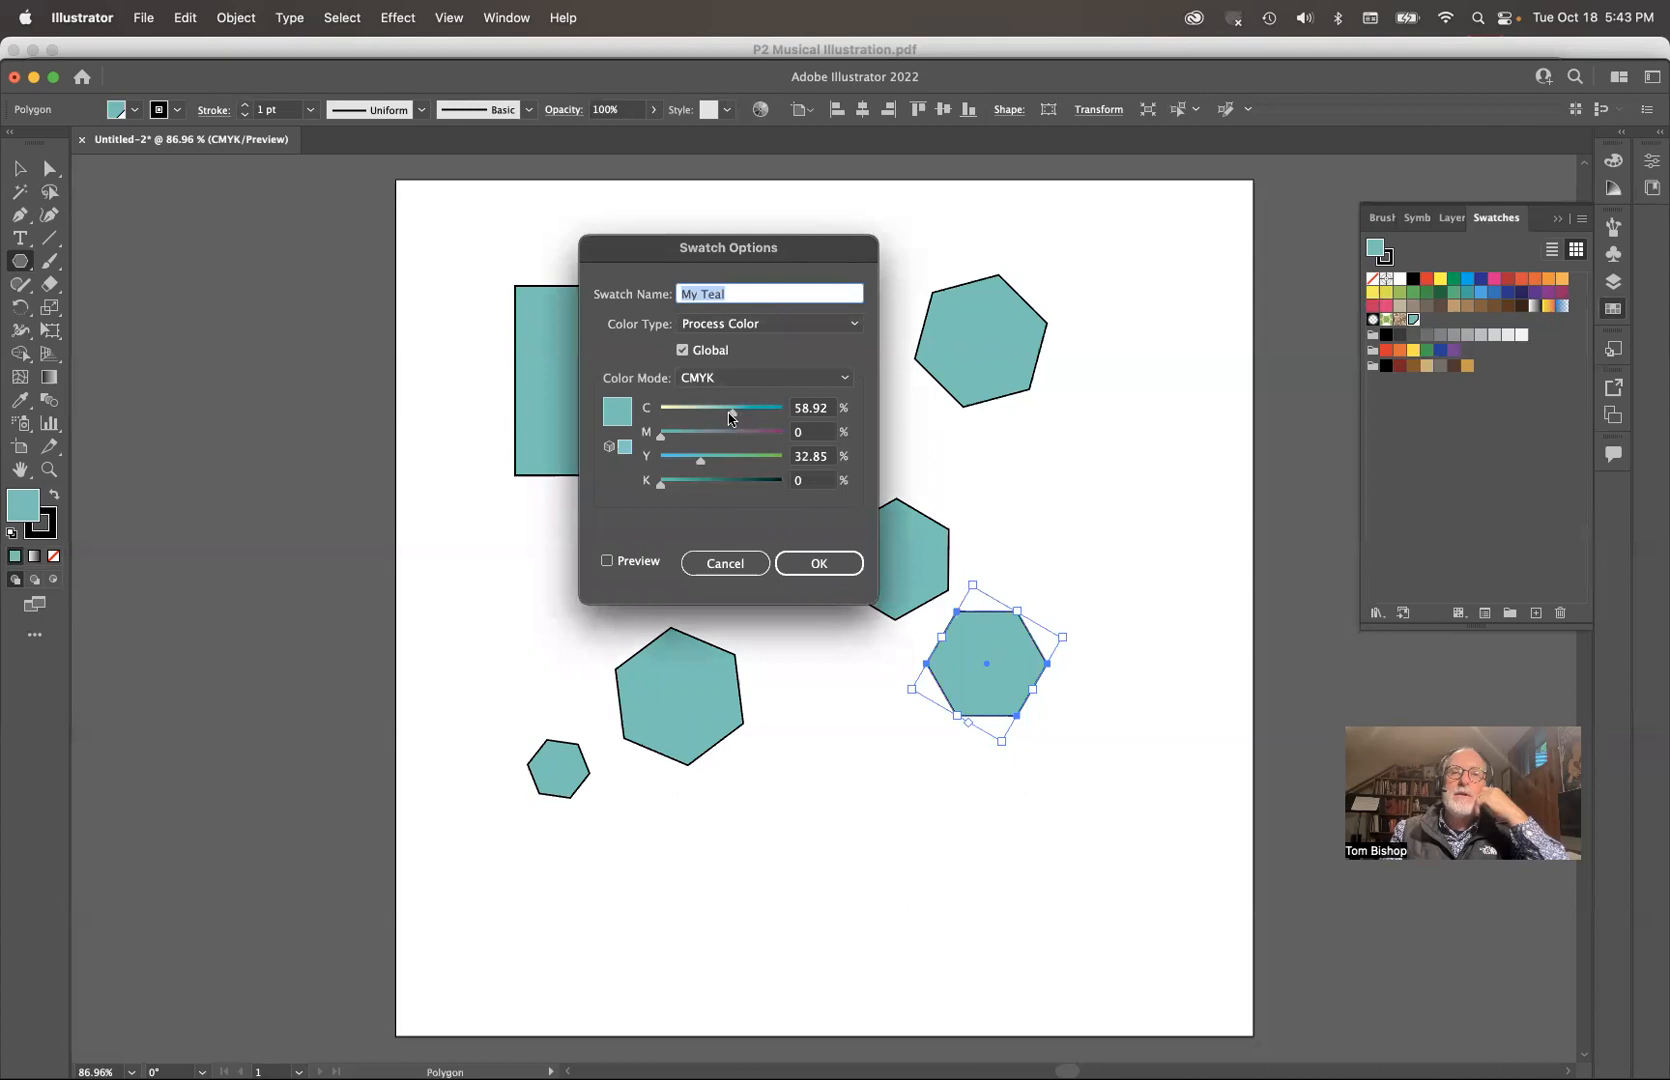
left_click_drag(730, 414, 695, 418)
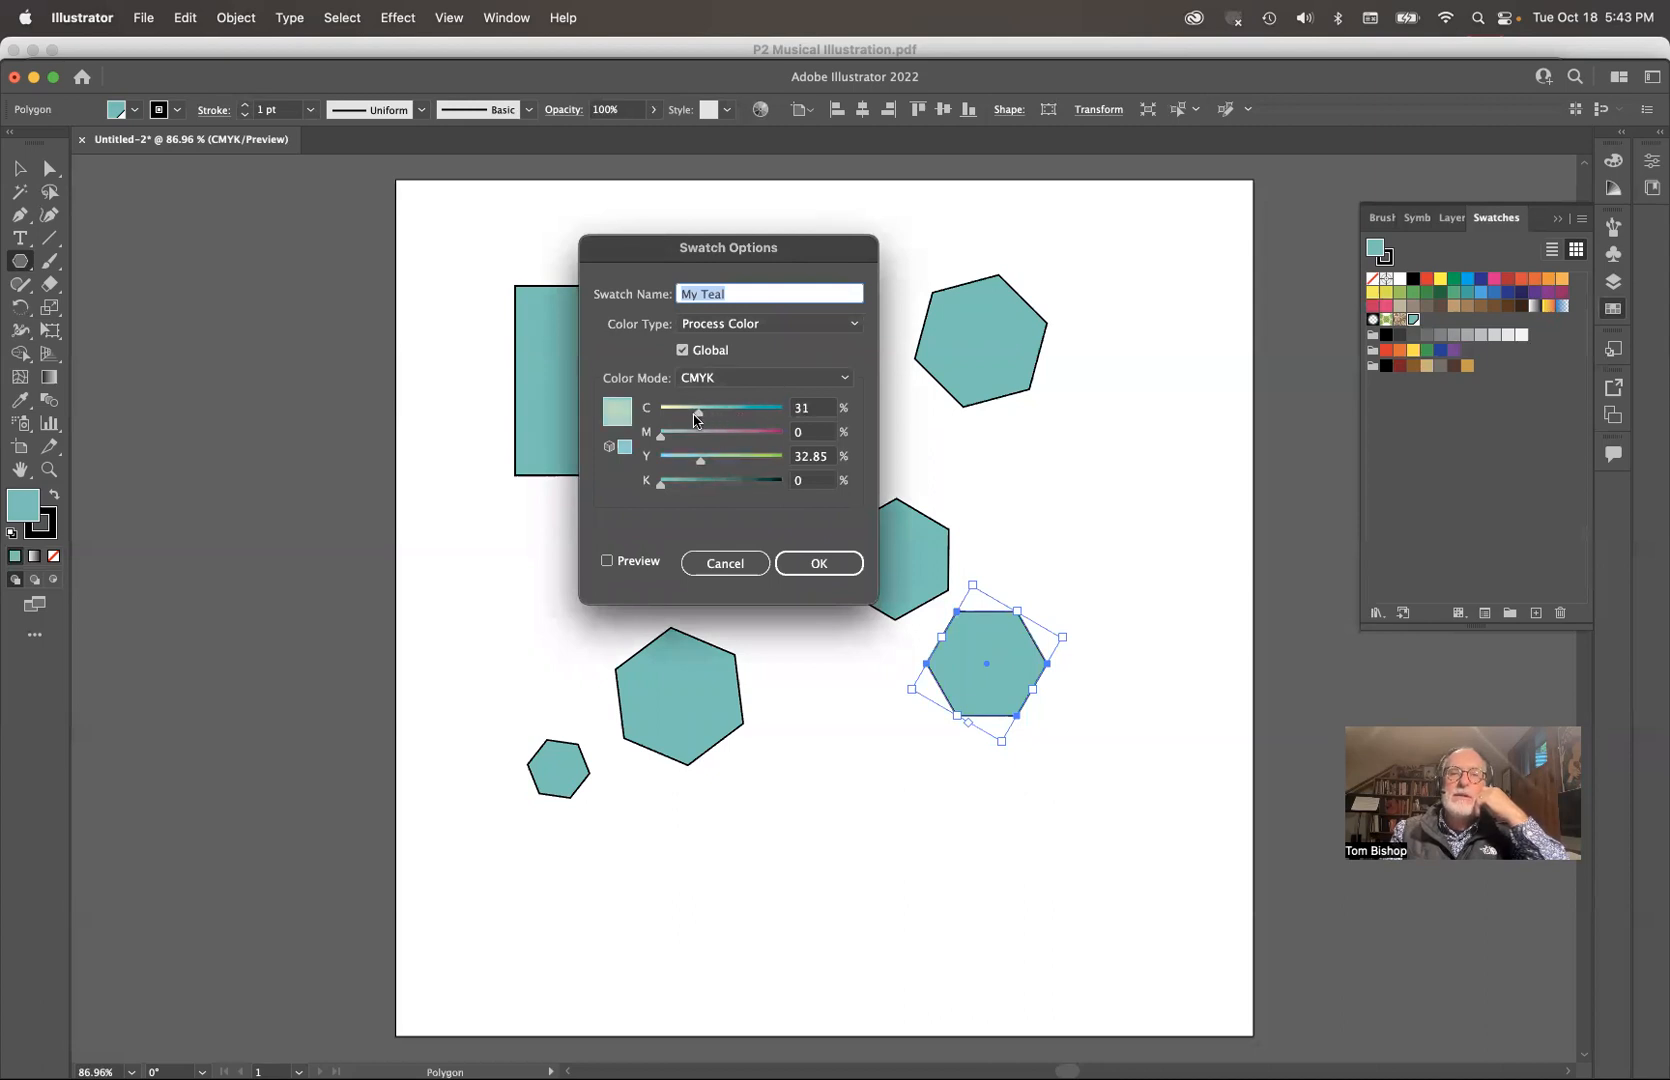
left_click(828, 562)
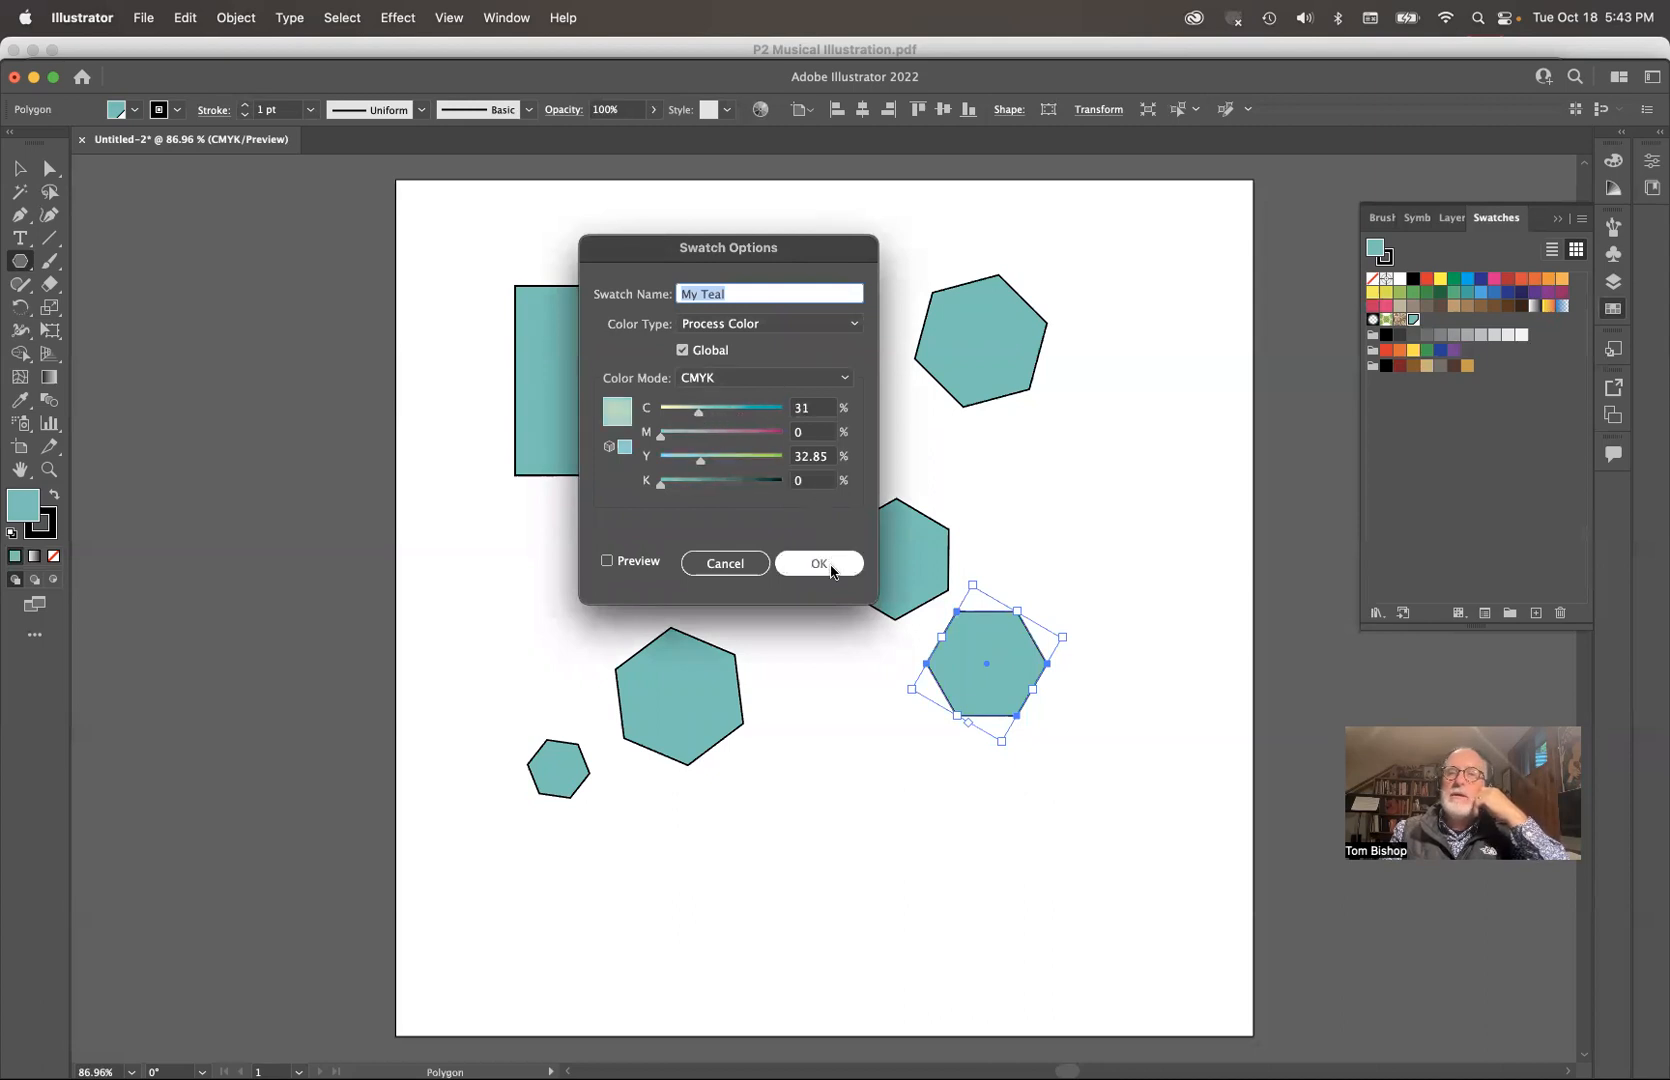